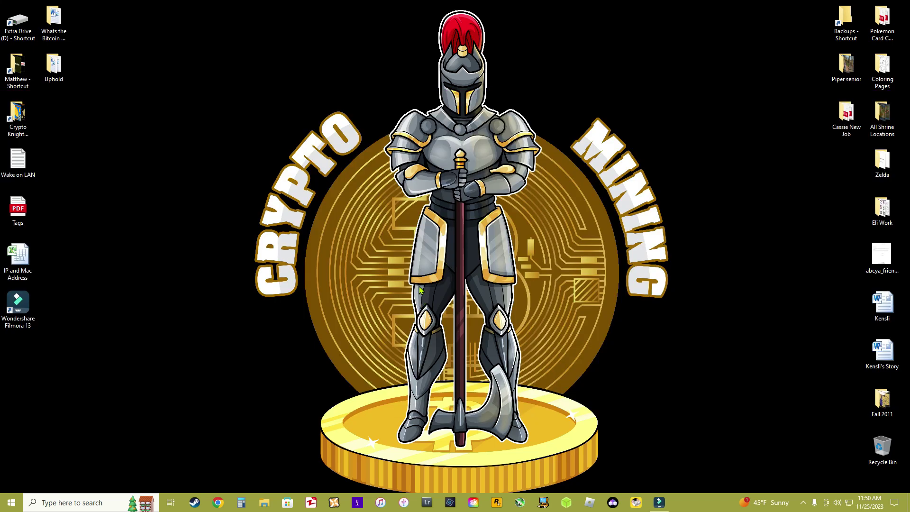
Launch Chrome and go to trade.exbitron.com to reach the Exbitron Wallets page.
{"action": "left_click", "coordinate": [218, 505]}
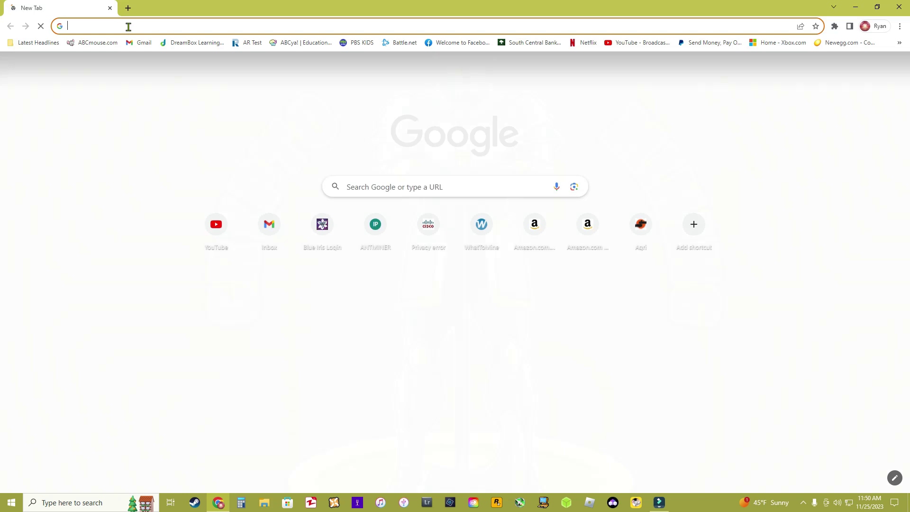
{"action": "type", "text": "trade.exbi"}
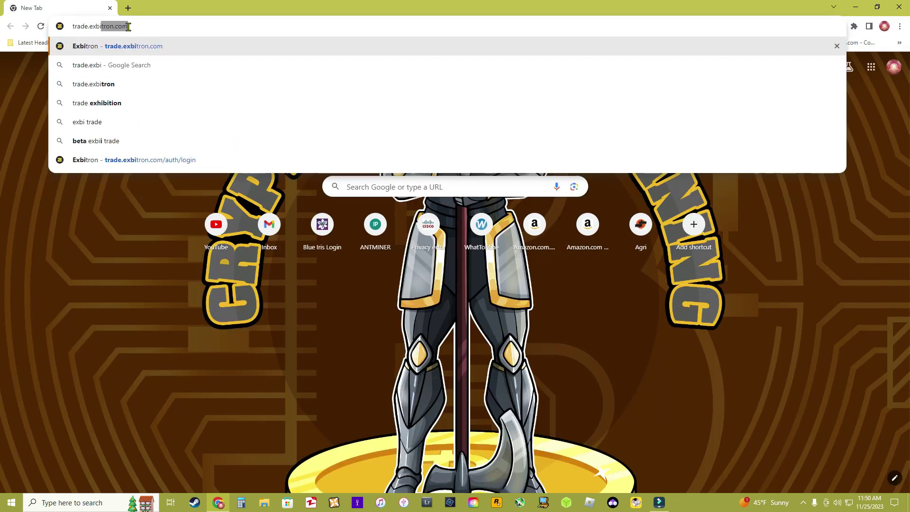
{"action": "type", "text": "tron.c"}
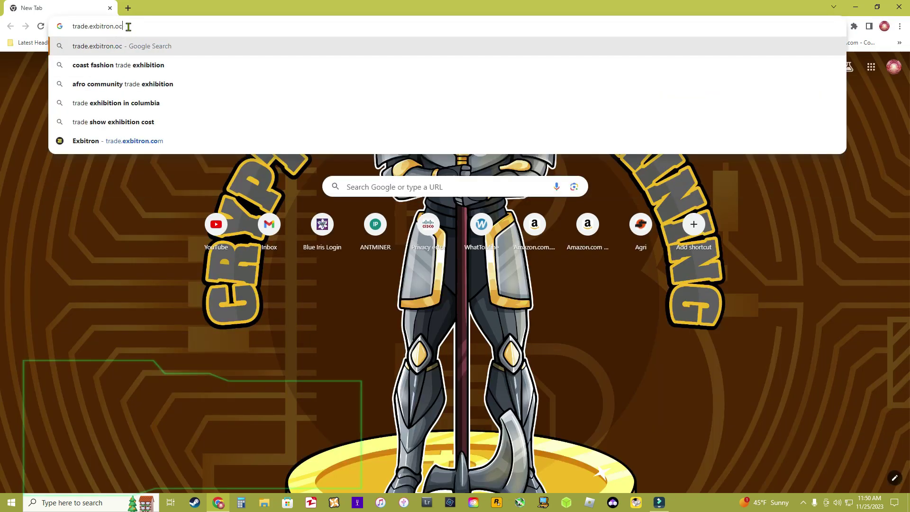
{"action": "type", "text": "om"}
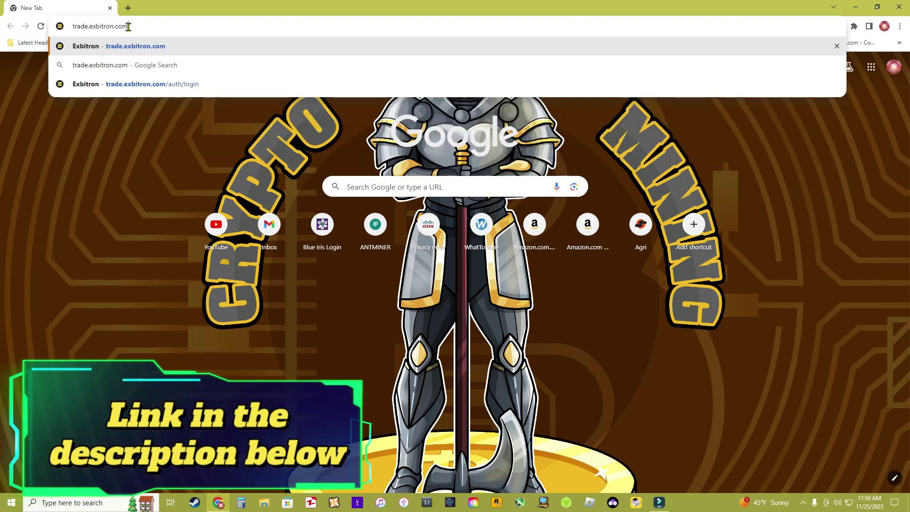
{"action": "key", "text": "Return"}
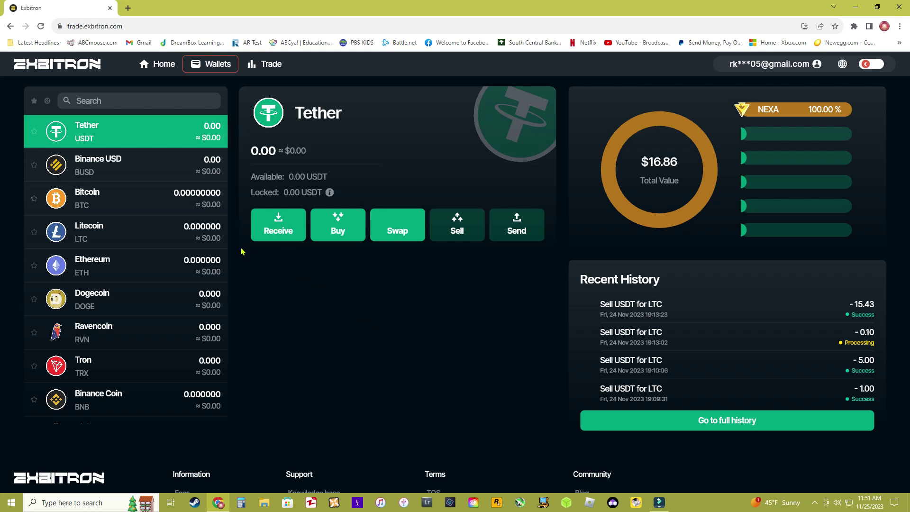
Select the Nexa wallet and bring up its Receive deposit address and QR code.
{"action": "scroll", "coordinate": [107, 260], "scroll_direction": "down", "scroll_amount": 8}
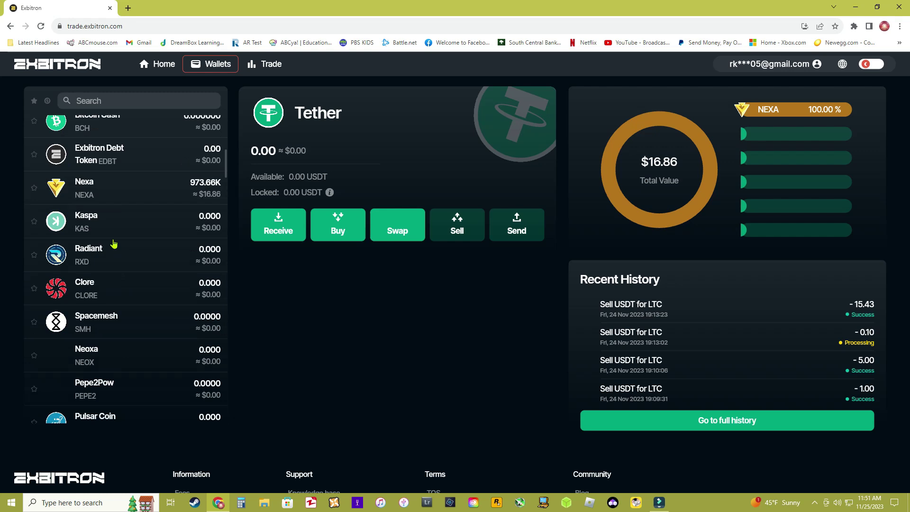
{"action": "left_click", "coordinate": [163, 196]}
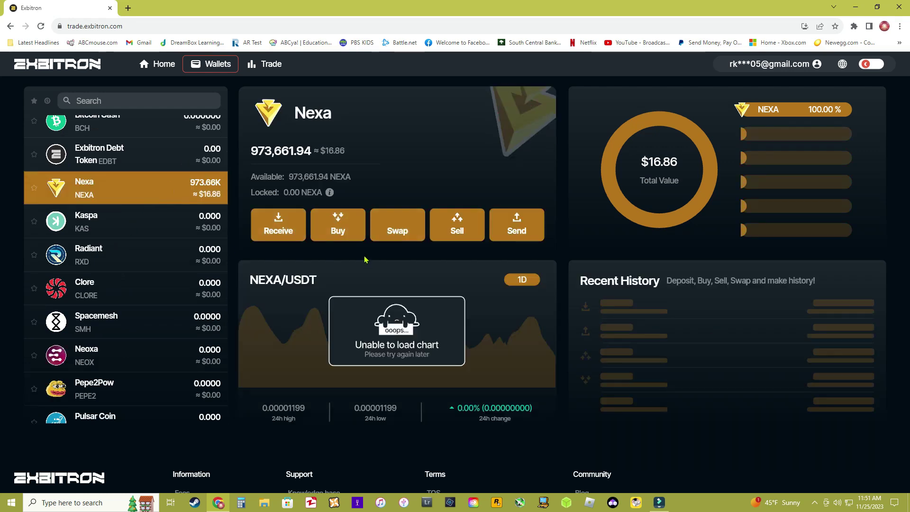
{"action": "left_click", "coordinate": [273, 229]}
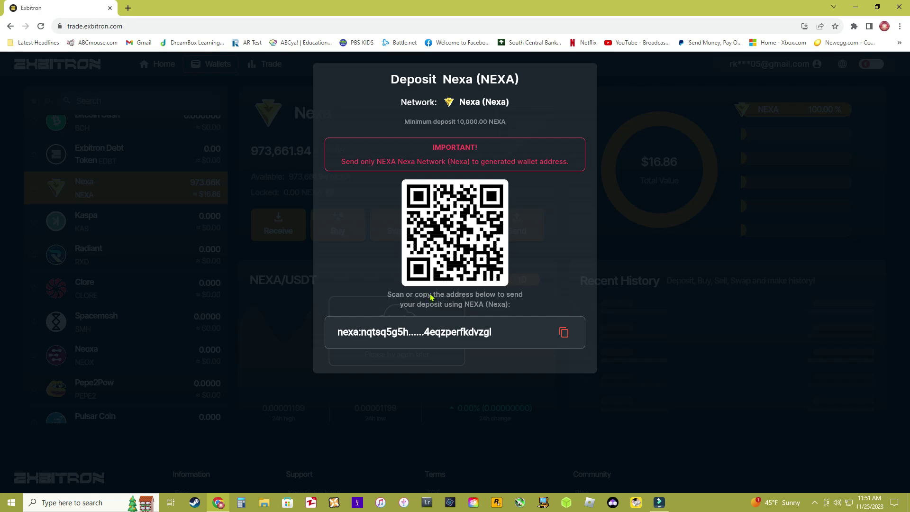
In a new tab, search hiveos and open the Hive OS dashboard for the Crypto Knight Mining farm.
{"action": "key", "text": "ctrl+t"}
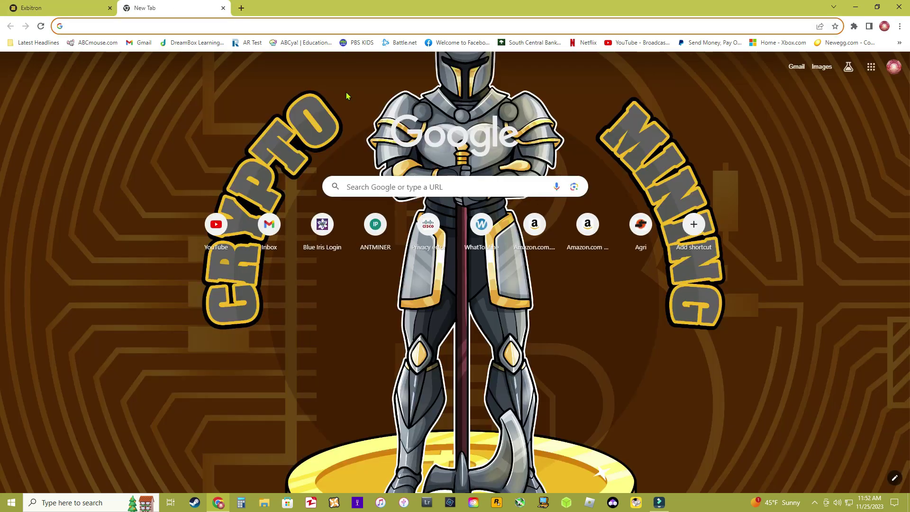
{"action": "type", "text": "hiveos"}
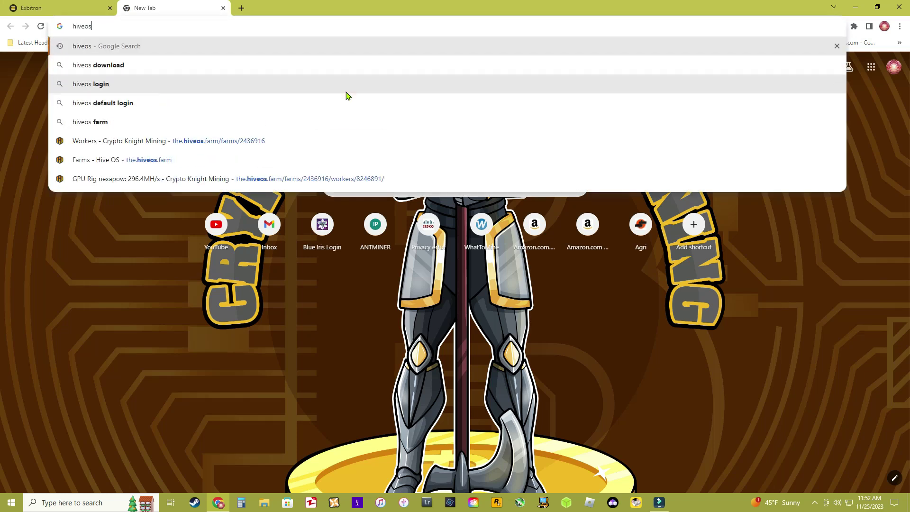
{"action": "key", "text": "Return"}
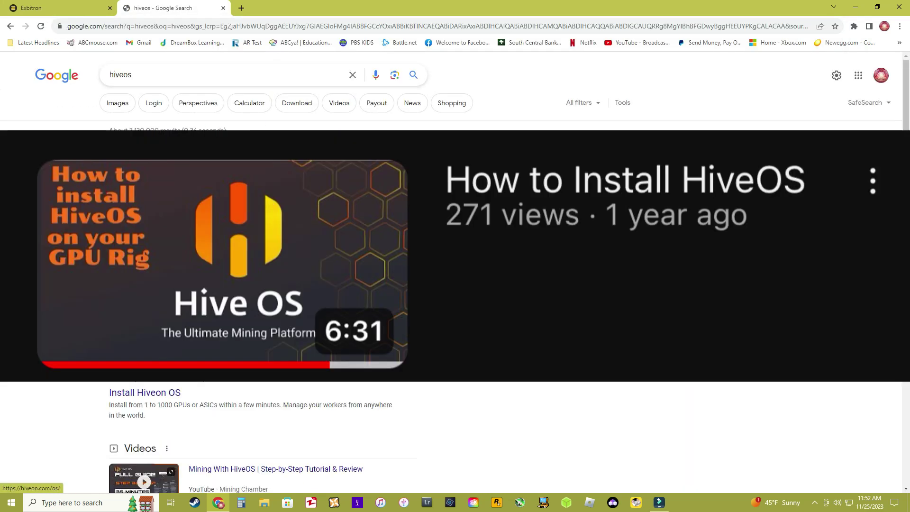
{"action": "left_click", "coordinate": [142, 376]}
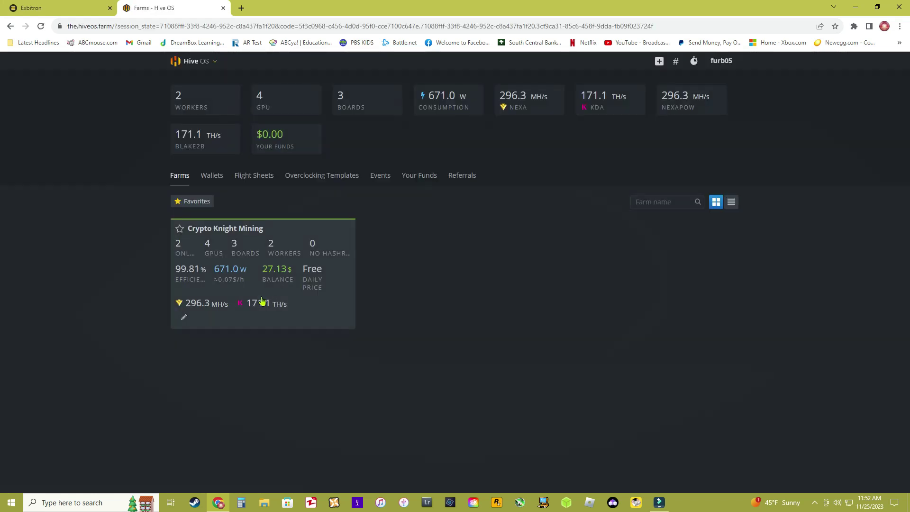
{"action": "left_click", "coordinate": [259, 295]}
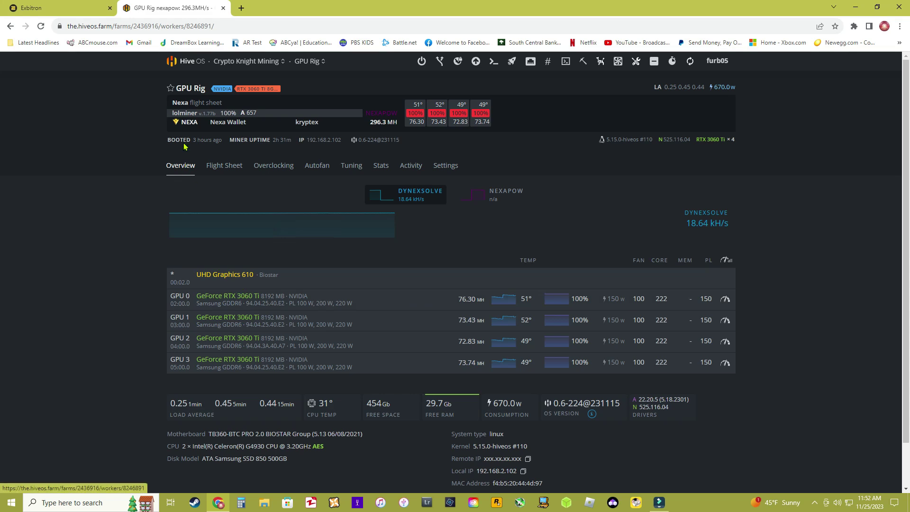
{"action": "left_click", "coordinate": [187, 61]}
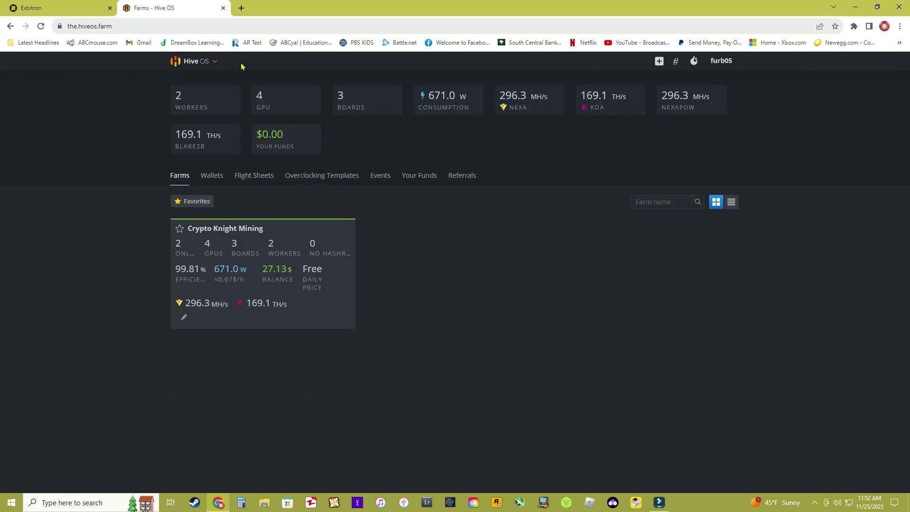
Load whattomine.com in a new tab, show all GPU models, and scroll through the calculator.
{"action": "left_click", "coordinate": [242, 7]}
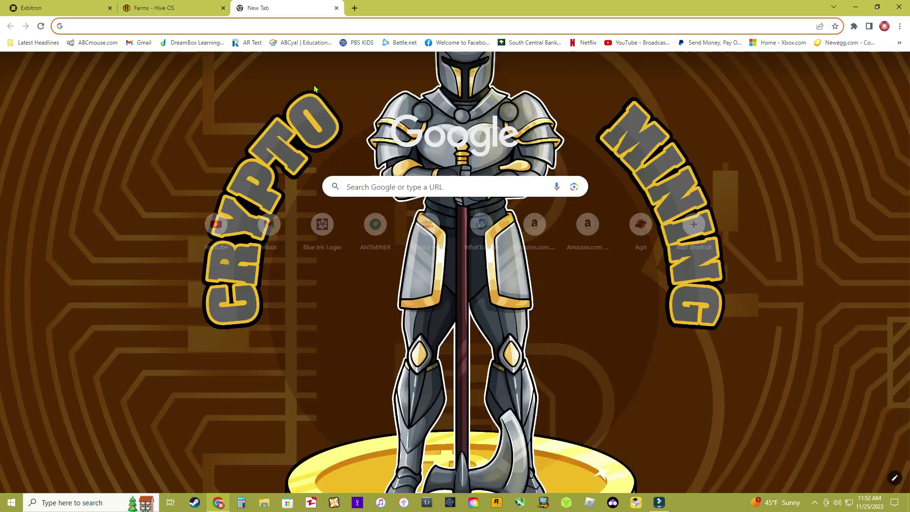
{"action": "type", "text": "wh"}
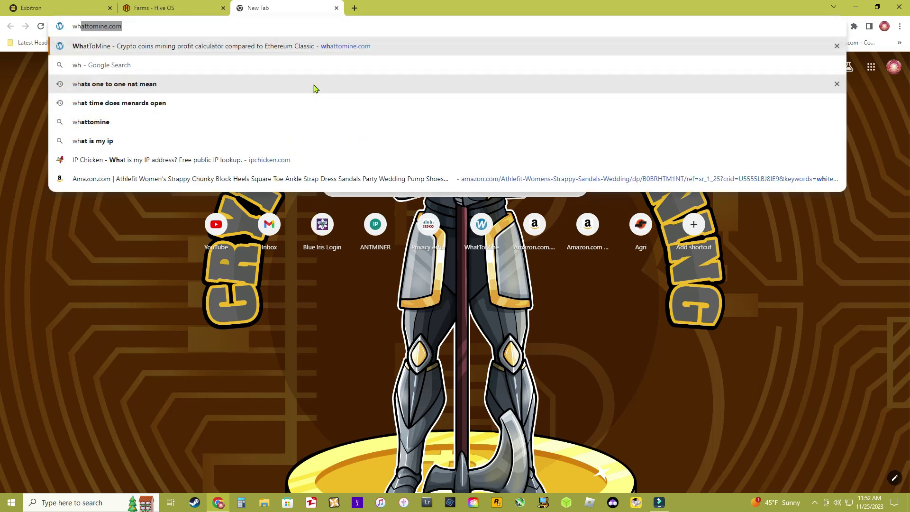
{"action": "key", "text": "Return"}
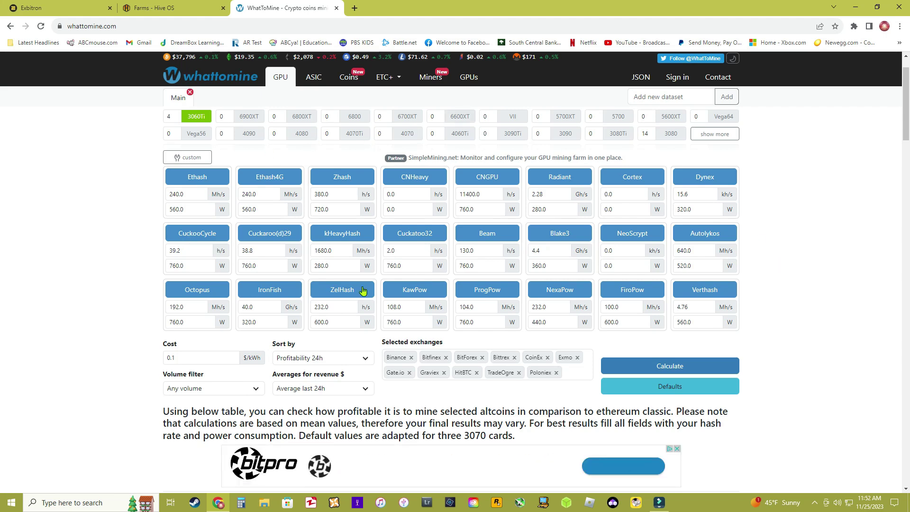
{"action": "left_click", "coordinate": [714, 133]}
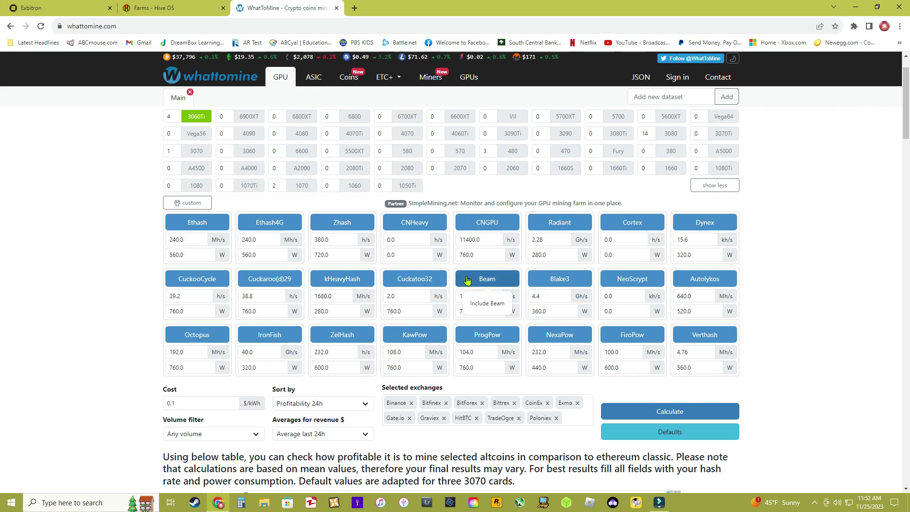
{"action": "scroll", "coordinate": [305, 251], "scroll_direction": "down", "scroll_amount": 5}
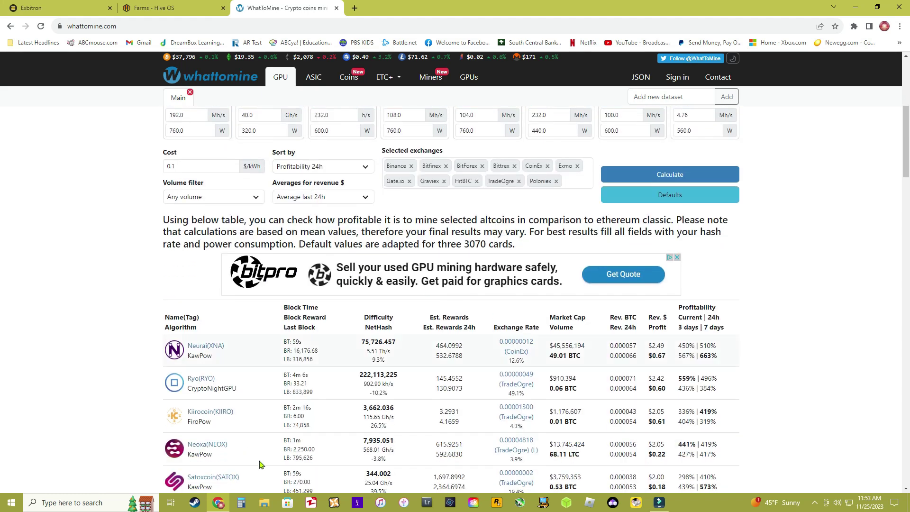
{"action": "scroll", "coordinate": [442, 377], "scroll_direction": "up", "scroll_amount": 3}
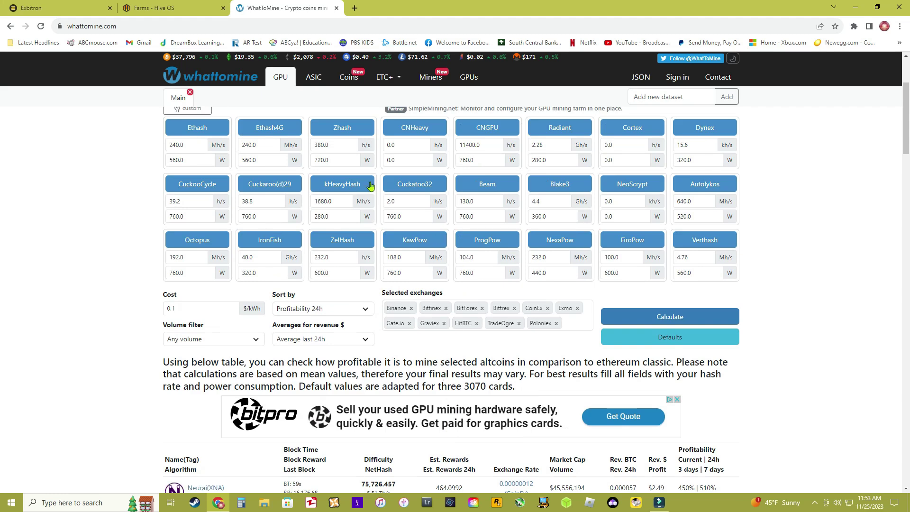
{"action": "scroll", "coordinate": [402, 212], "scroll_direction": "down", "scroll_amount": 1}
{"action": "scroll", "coordinate": [401, 212], "scroll_direction": "up", "scroll_amount": 1}
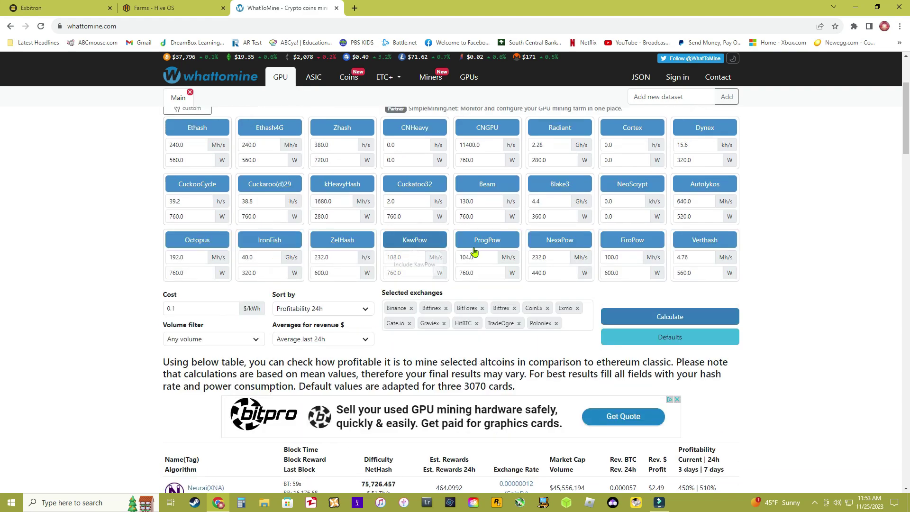
{"action": "scroll", "coordinate": [442, 408], "scroll_direction": "down", "scroll_amount": 4}
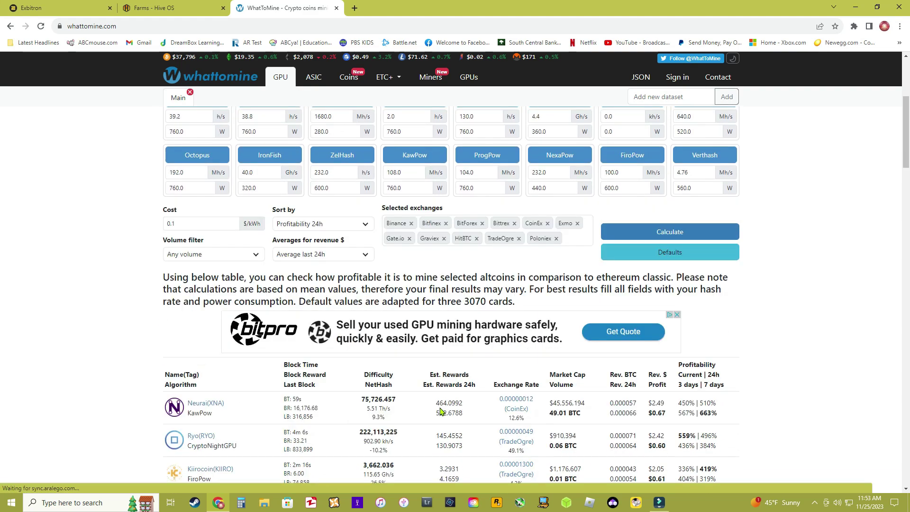
{"action": "scroll", "coordinate": [443, 402], "scroll_direction": "up", "scroll_amount": 5}
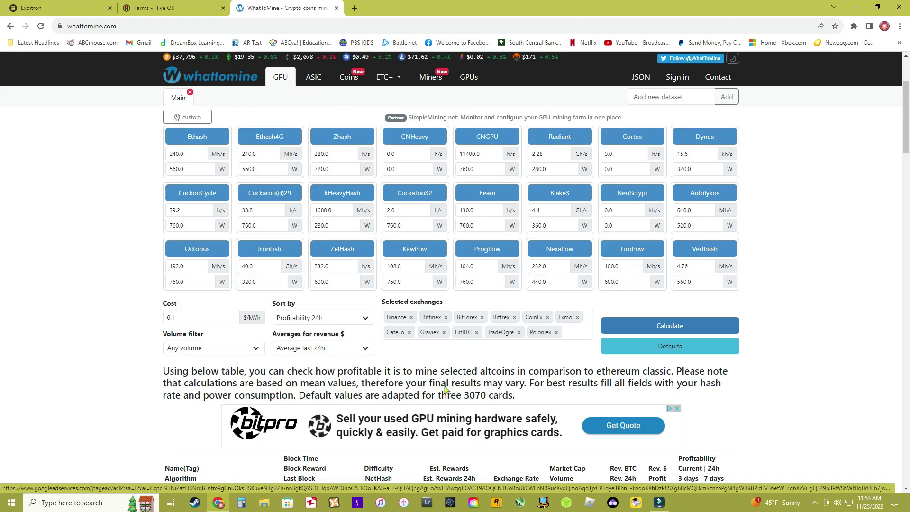
Leave the ProgPow power value unchanged and check the rig's Nexa hashrate in Hive OS.
{"action": "left_click", "coordinate": [470, 320]}
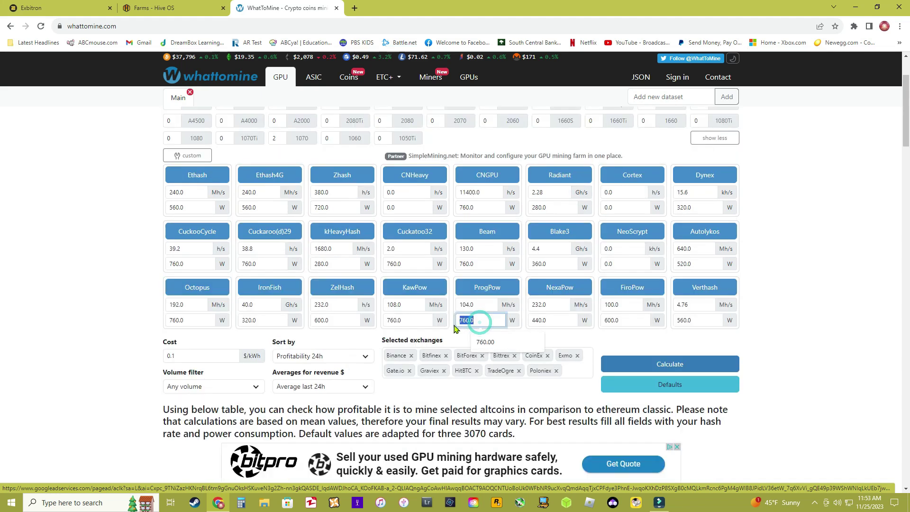
{"action": "left_click", "coordinate": [561, 338]}
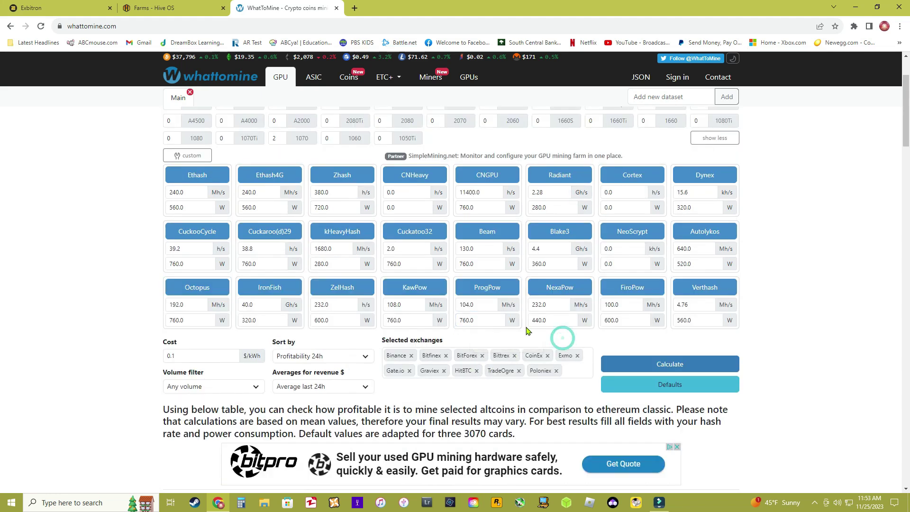
{"action": "left_click", "coordinate": [189, 10]}
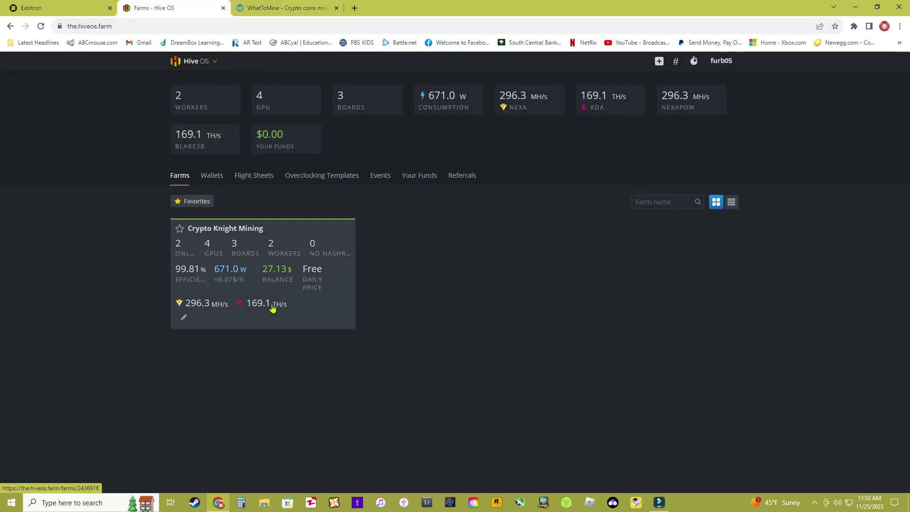
{"action": "left_click", "coordinate": [279, 11]}
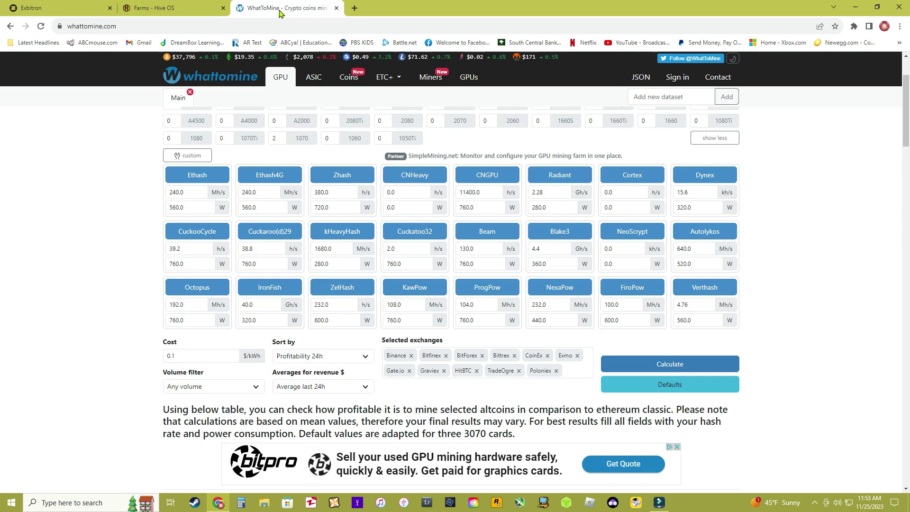
{"action": "scroll", "coordinate": [554, 325], "scroll_direction": "down", "scroll_amount": 2}
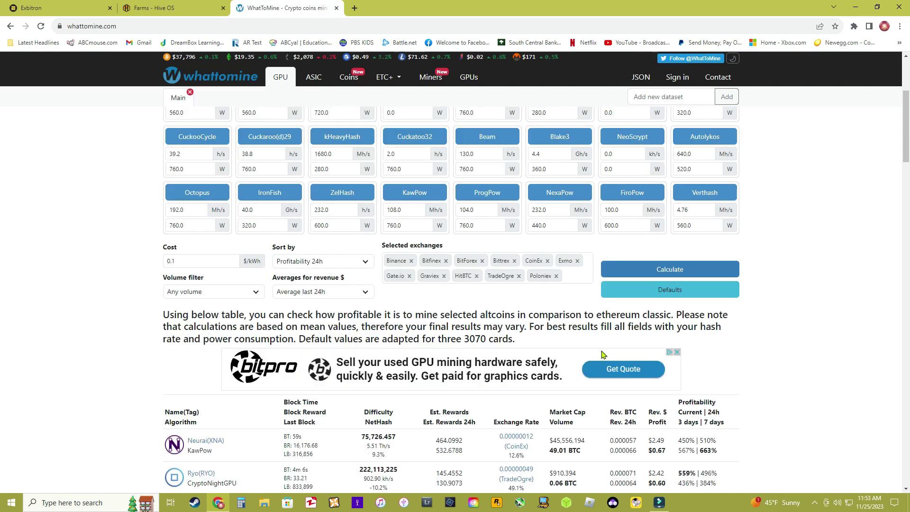
{"action": "left_click", "coordinate": [185, 6]}
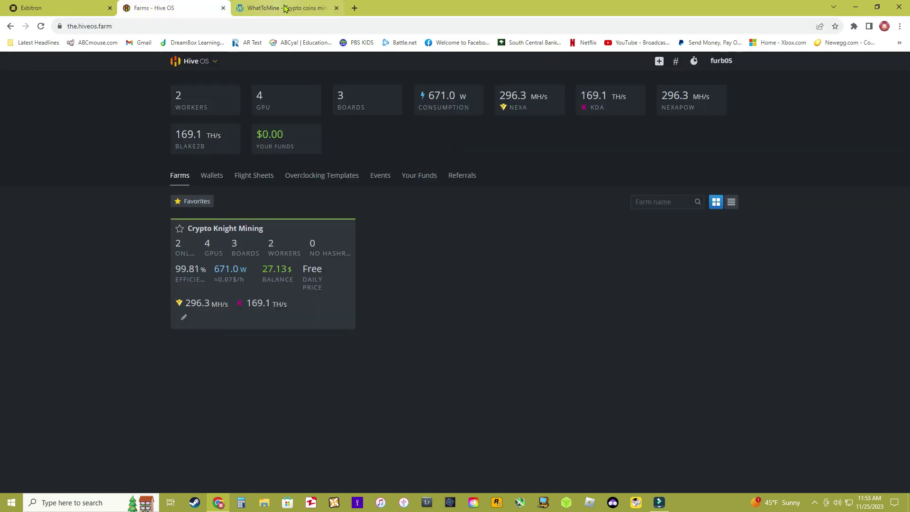
Enter 296.3 Mh/s for NexaPow and review the GPU Rig worker details in Hive OS.
{"action": "left_click", "coordinate": [285, 8]}
{"action": "type", "text": "2"}
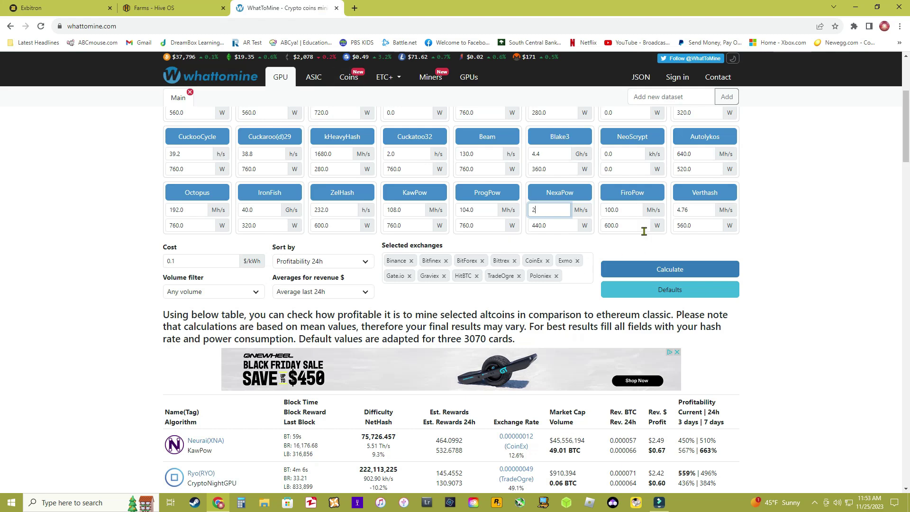
{"action": "type", "text": "96.3"}
{"action": "left_click", "coordinate": [171, 9]}
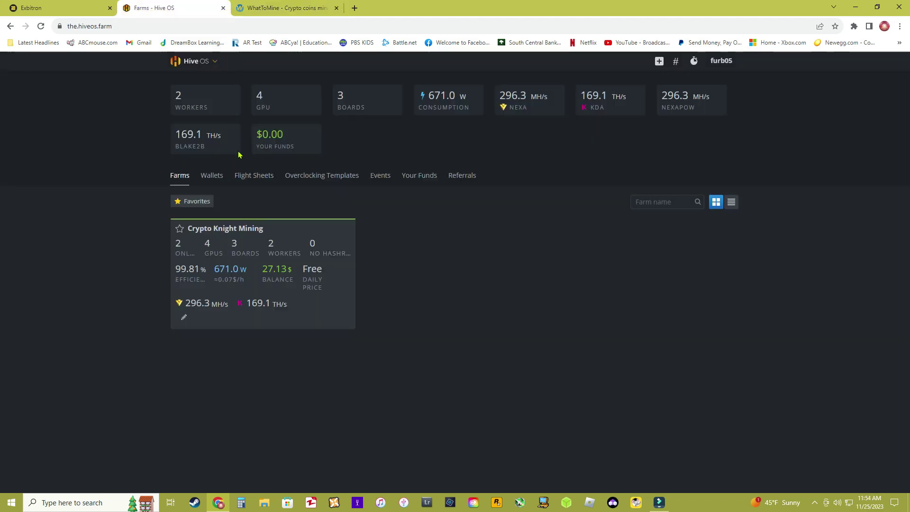
{"action": "left_click", "coordinate": [256, 302]}
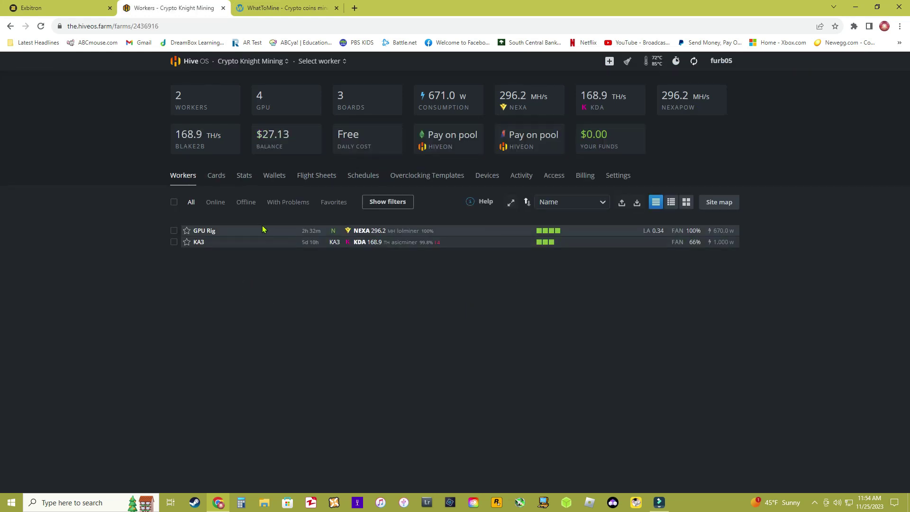
{"action": "left_click", "coordinate": [209, 232]}
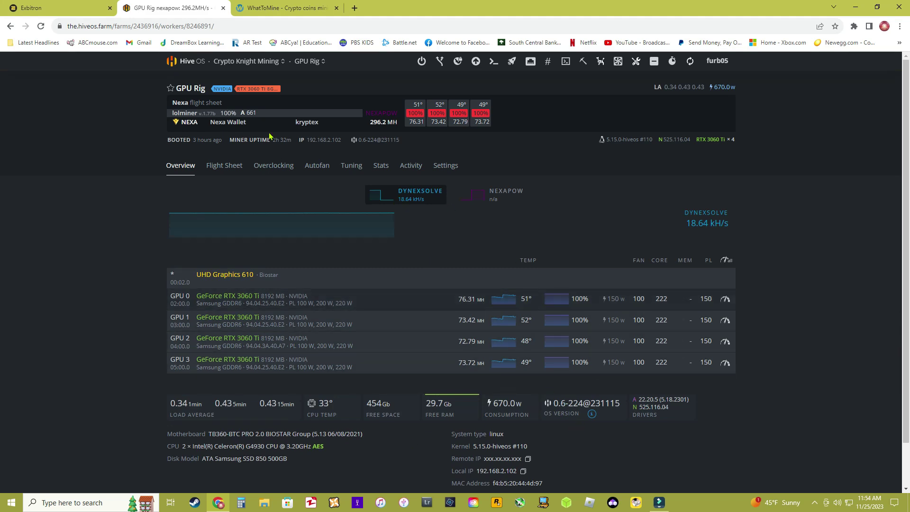
{"action": "key", "text": "ctrl+Tab"}
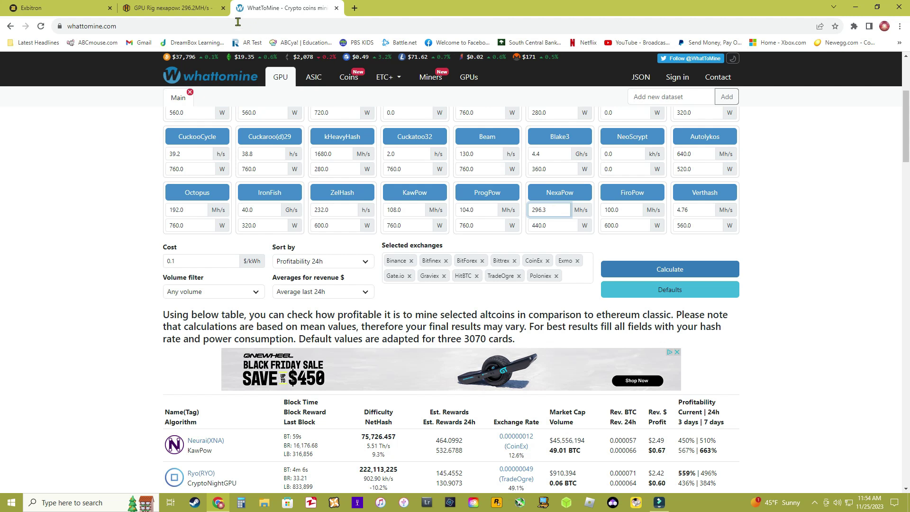
{"action": "key", "text": "XF86Calculator"}
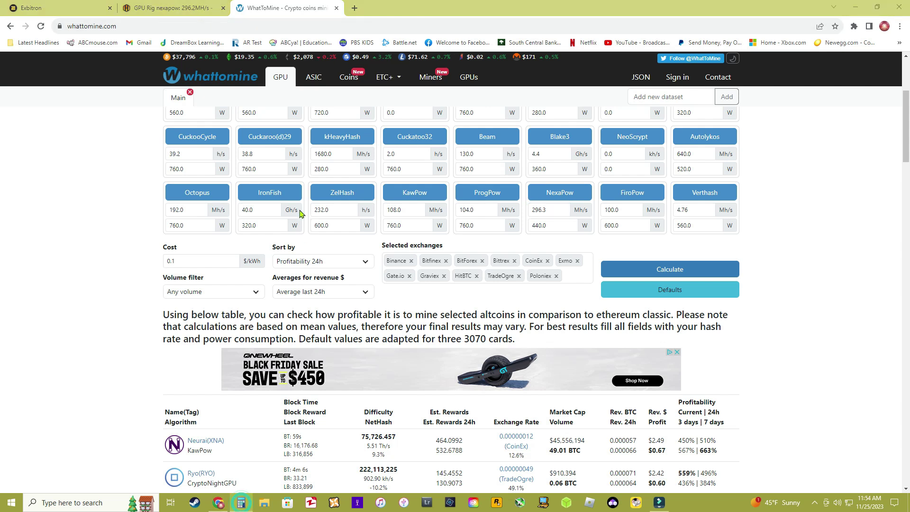
{"action": "type", "text": "15"}
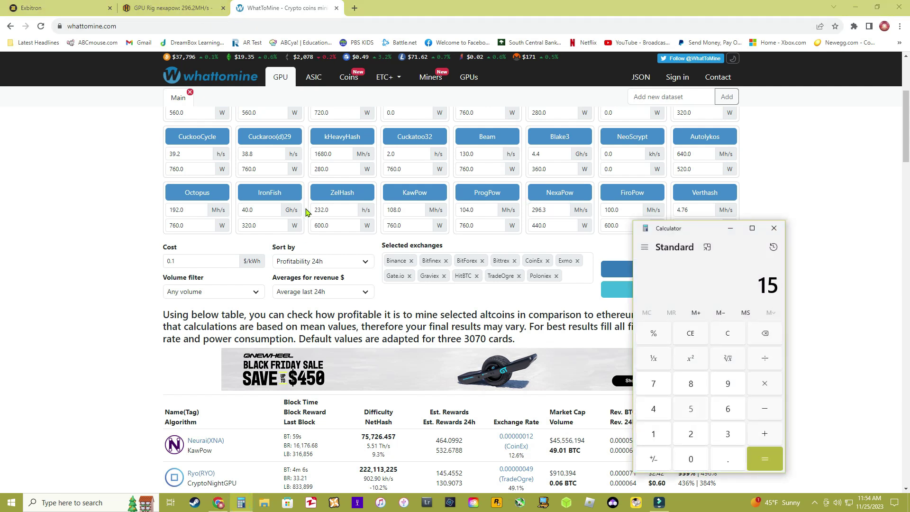
{"action": "type", "text": "0 × 4"}
{"action": "key", "text": "Return"}
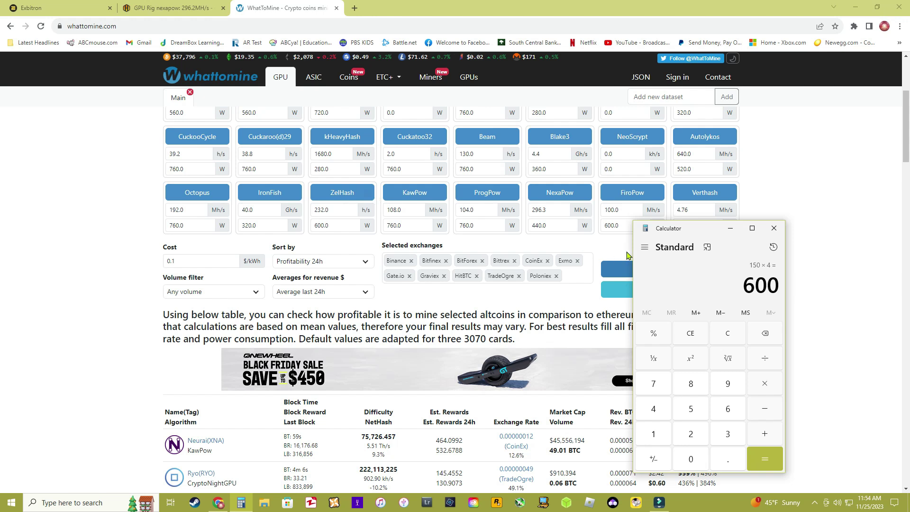
{"action": "left_click", "coordinate": [773, 228]}
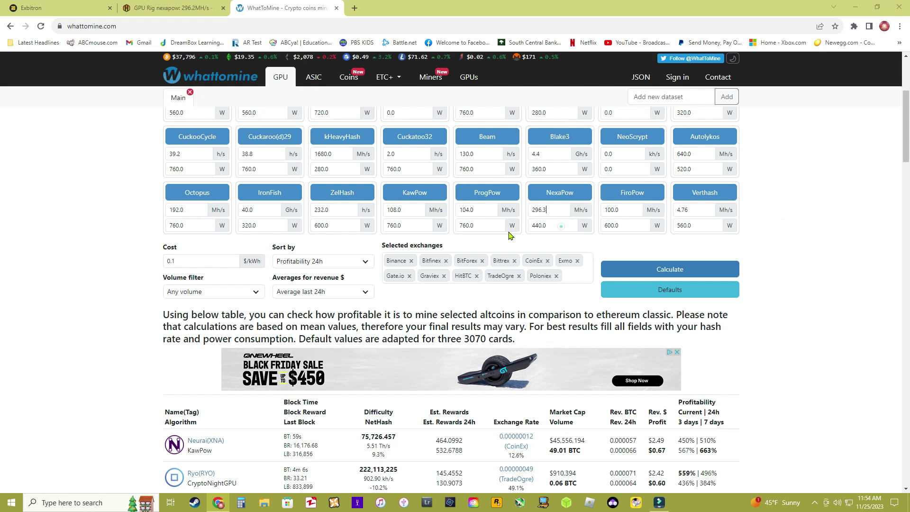
Set NexaPow power to 670 W and recalculate profitability.
{"action": "key", "text": "Tab"}
{"action": "type", "text": "67"}
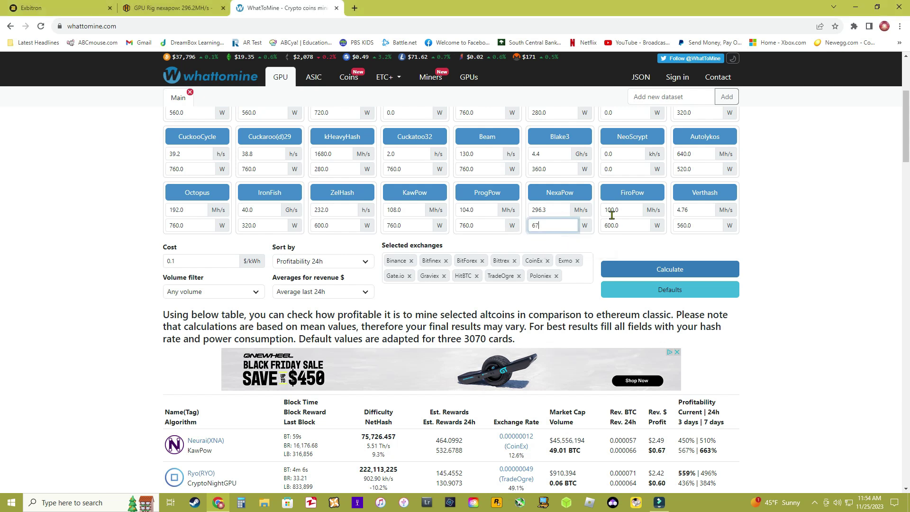
{"action": "left_click", "coordinate": [649, 268]}
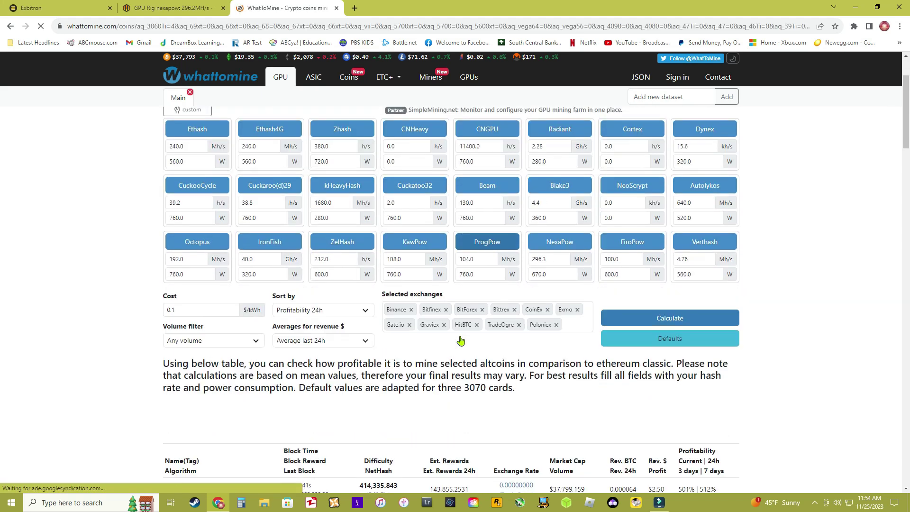
Review Nexa's $2.50 revenue and $0.90 daily profit in the recalculated results table.
{"action": "scroll", "coordinate": [649, 401], "scroll_direction": "down", "scroll_amount": 2}
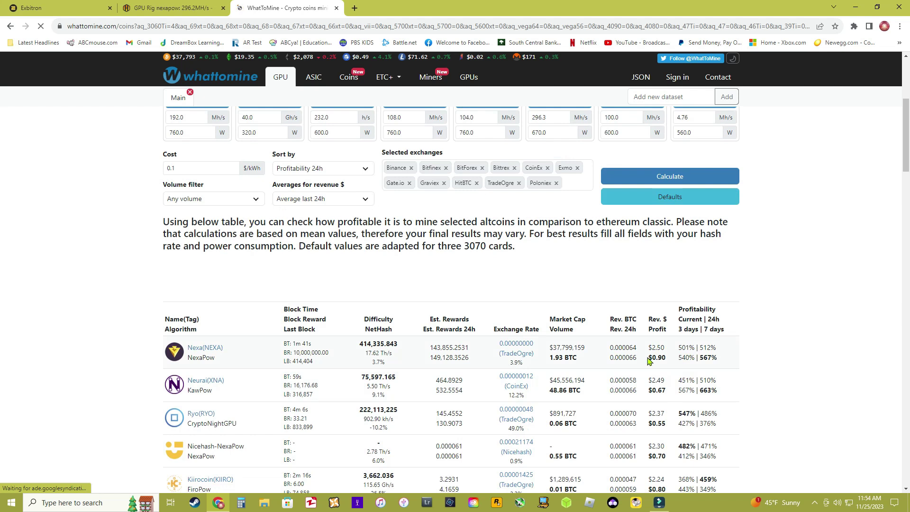
{"action": "left_click_drag", "start_coordinate": [670, 360], "coordinate": [312, 352]}
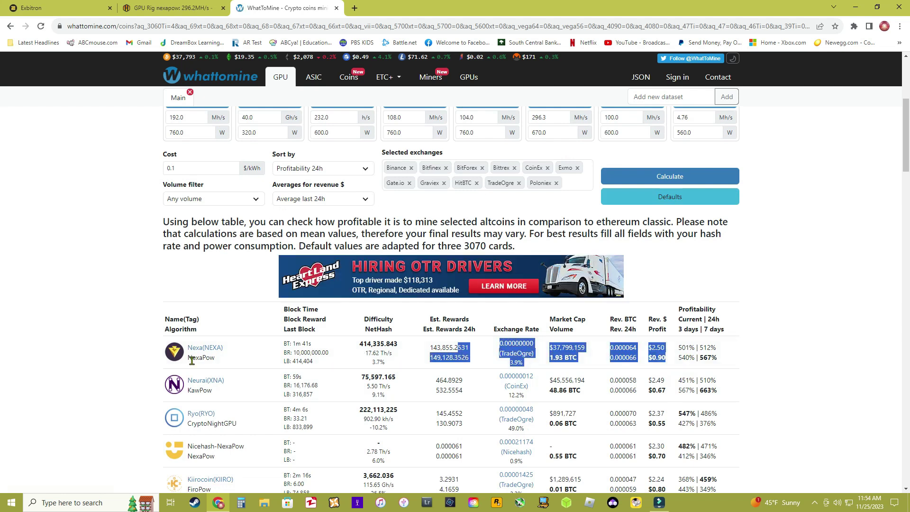
{"action": "left_click", "coordinate": [577, 380]}
{"action": "left_click_drag", "start_coordinate": [724, 360], "coordinate": [650, 358]}
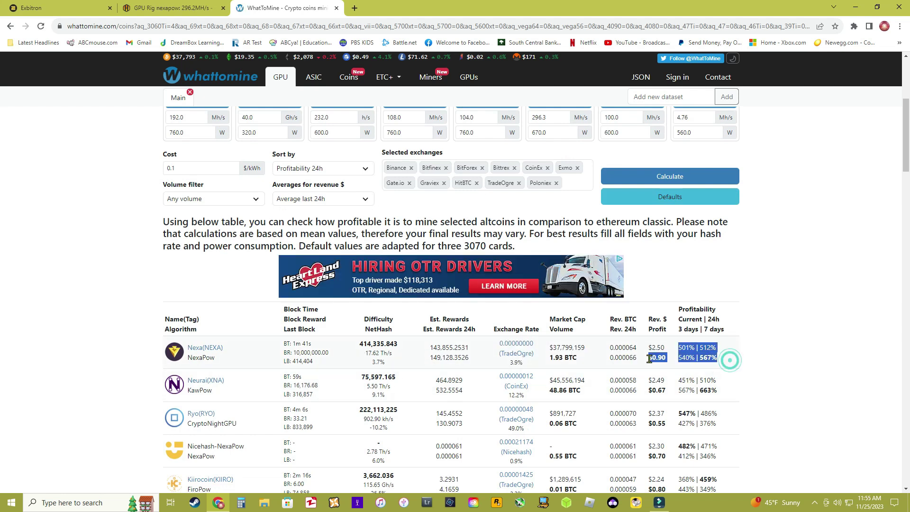
{"action": "scroll", "coordinate": [555, 423], "scroll_direction": "down", "scroll_amount": 1}
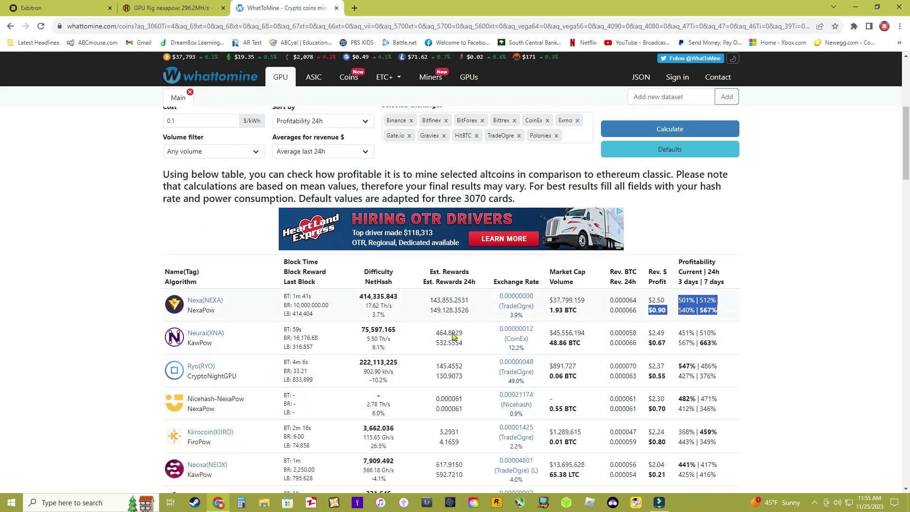
{"action": "scroll", "coordinate": [568, 416], "scroll_direction": "down", "scroll_amount": 3}
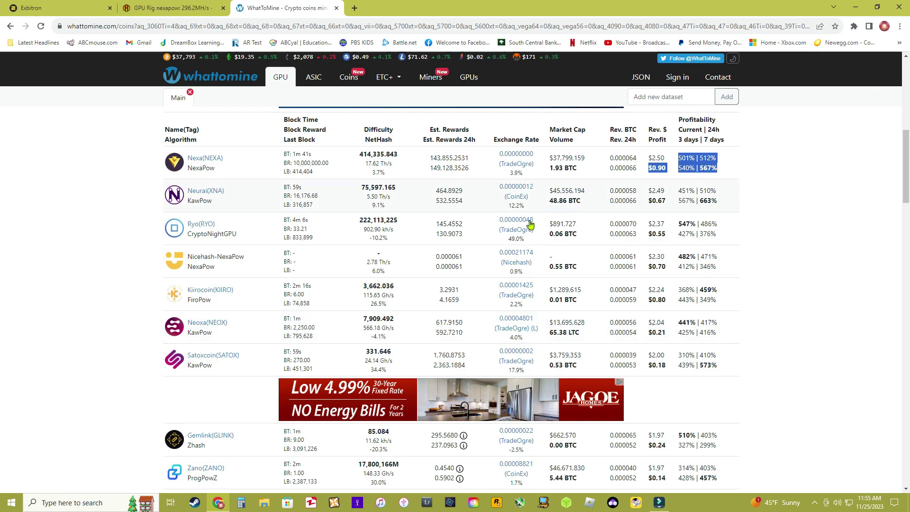
{"action": "scroll", "coordinate": [519, 246], "scroll_direction": "up", "scroll_amount": 4}
{"action": "scroll", "coordinate": [637, 349], "scroll_direction": "down", "scroll_amount": 8}
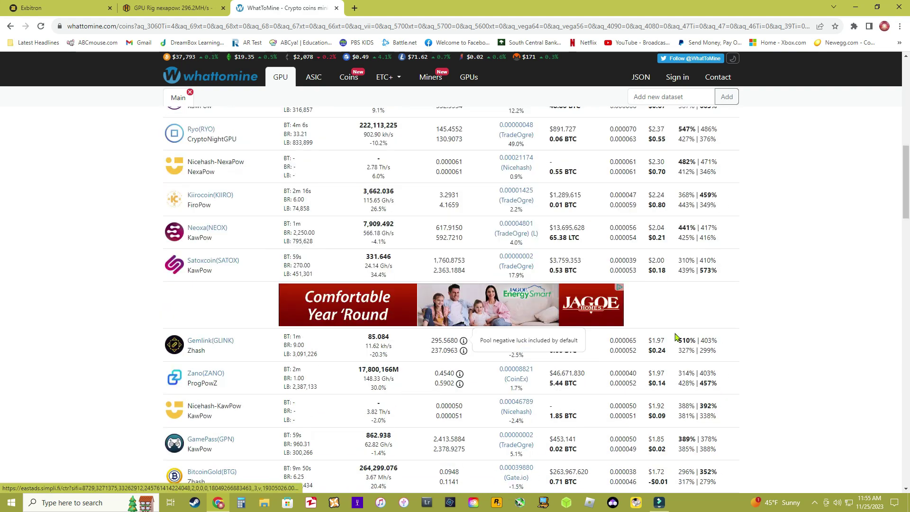
{"action": "scroll", "coordinate": [615, 388], "scroll_direction": "down", "scroll_amount": 2}
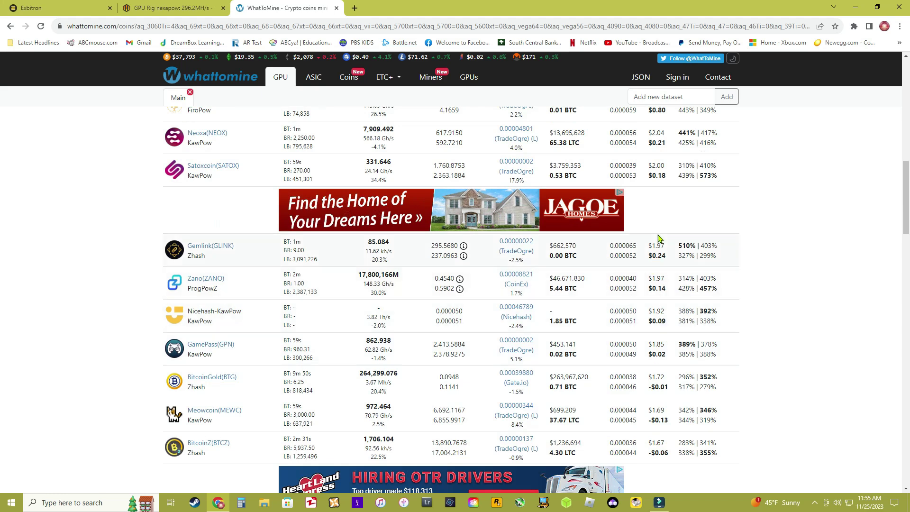
{"action": "scroll", "coordinate": [658, 241], "scroll_direction": "up", "scroll_amount": 1}
{"action": "scroll", "coordinate": [658, 242], "scroll_direction": "up", "scroll_amount": 5}
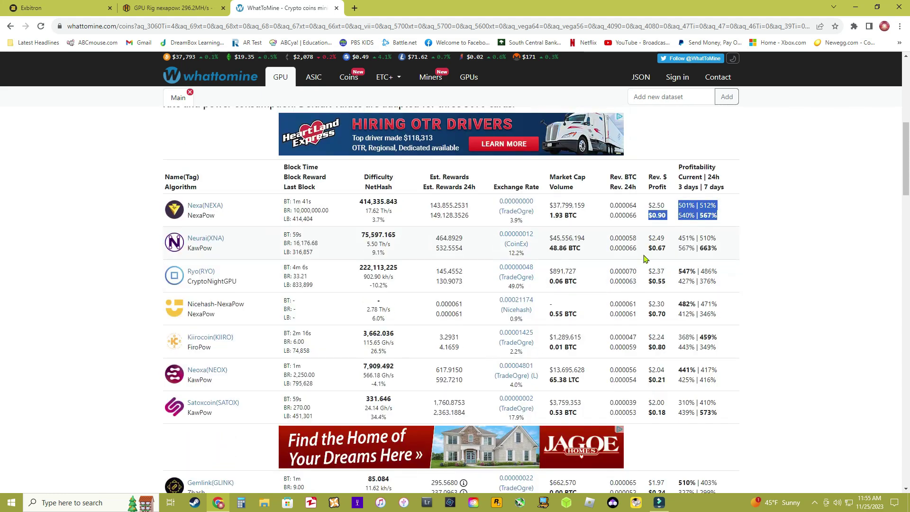
{"action": "left_click", "coordinate": [762, 210]}
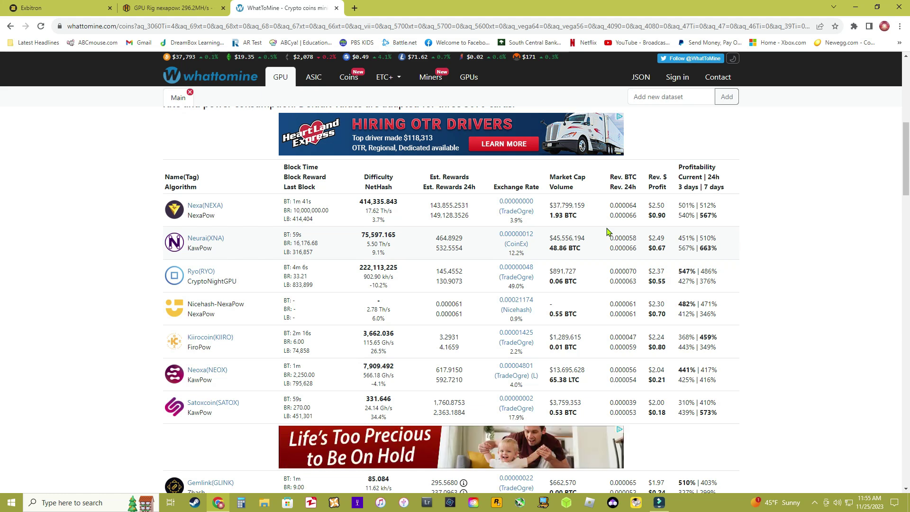
Check Nexa (NEXA) at the top of the results against the Hive OS GPU Rig page.
{"action": "triple_click", "coordinate": [232, 219]}
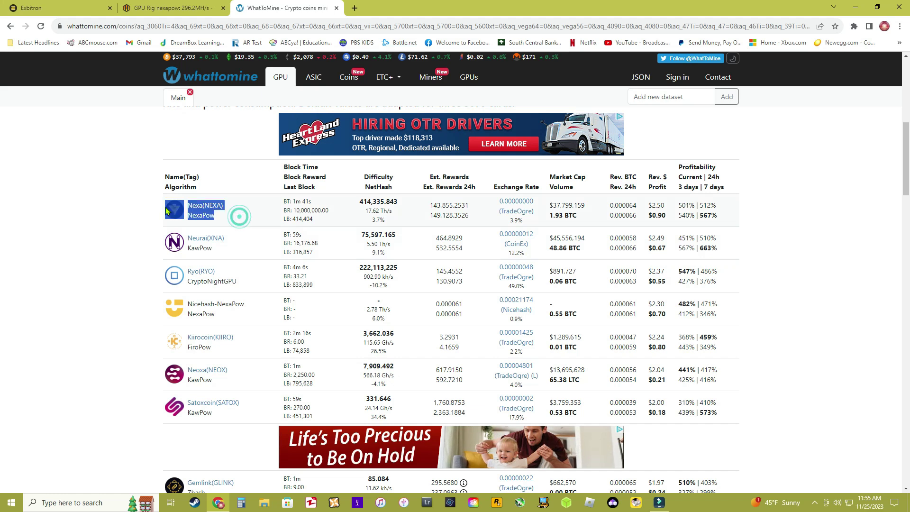
{"action": "left_click", "coordinate": [820, 229]}
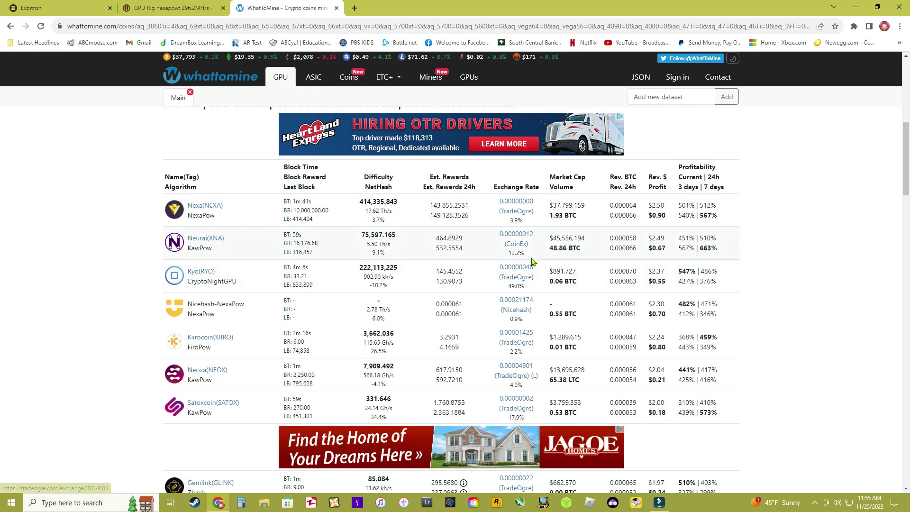
{"action": "left_click", "coordinate": [186, 9]}
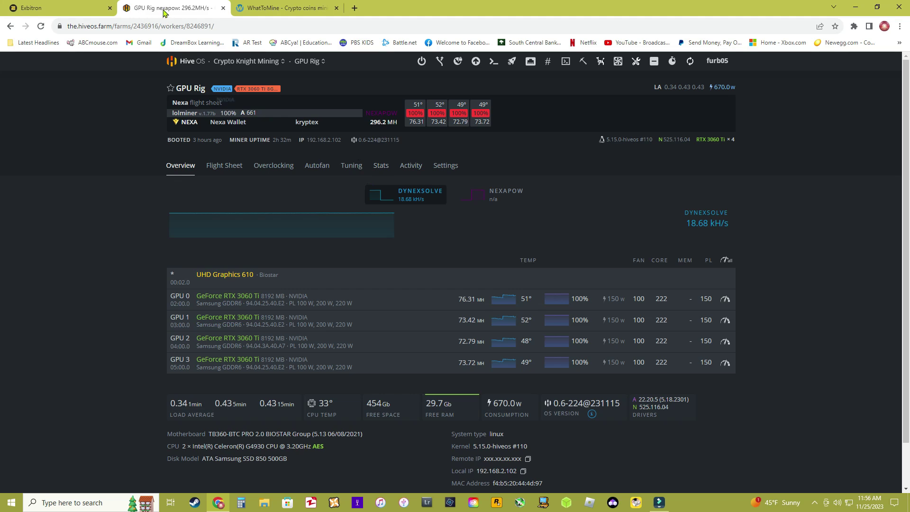
{"action": "left_click", "coordinate": [283, 8]}
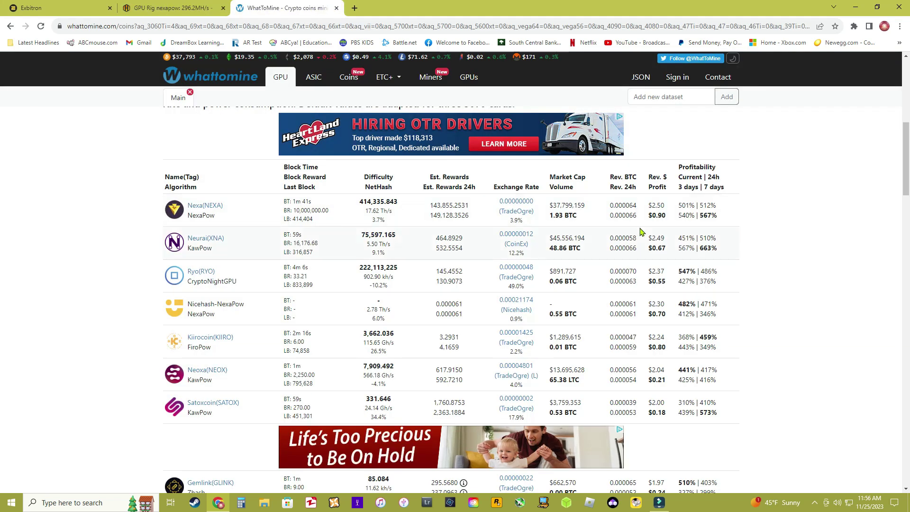
Go to the Crypto Knight Mining farm's Wallets page in Hive OS.
{"action": "left_click", "coordinate": [161, 7]}
{"action": "left_click", "coordinate": [186, 63]}
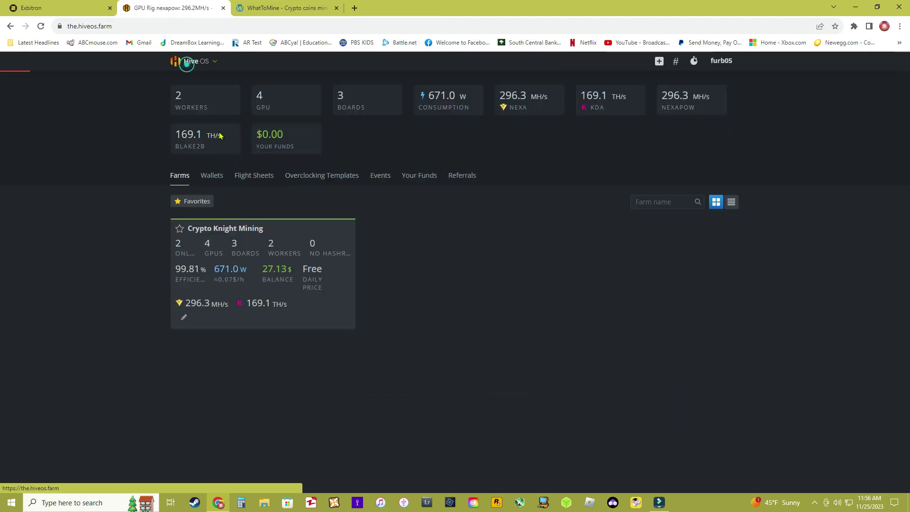
{"action": "left_click", "coordinate": [262, 260]}
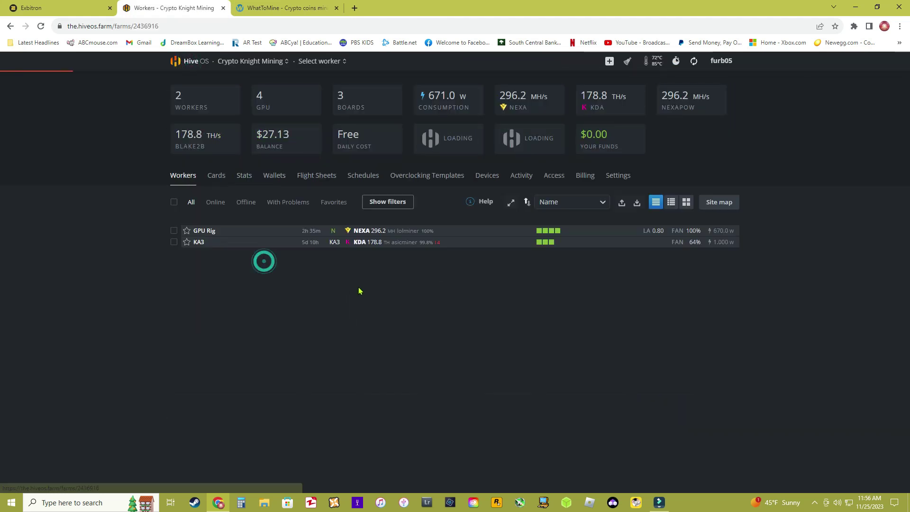
{"action": "left_click", "coordinate": [281, 183]}
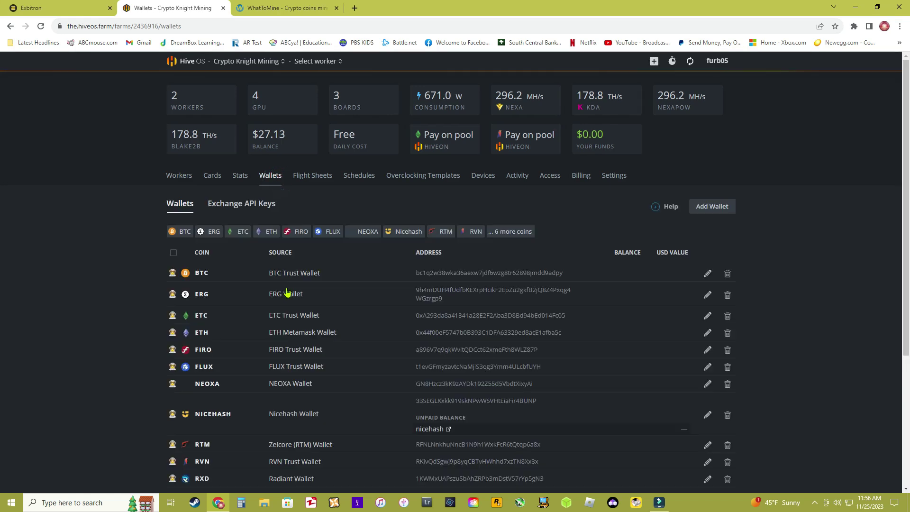
{"action": "scroll", "coordinate": [500, 351], "scroll_direction": "down", "scroll_amount": 4}
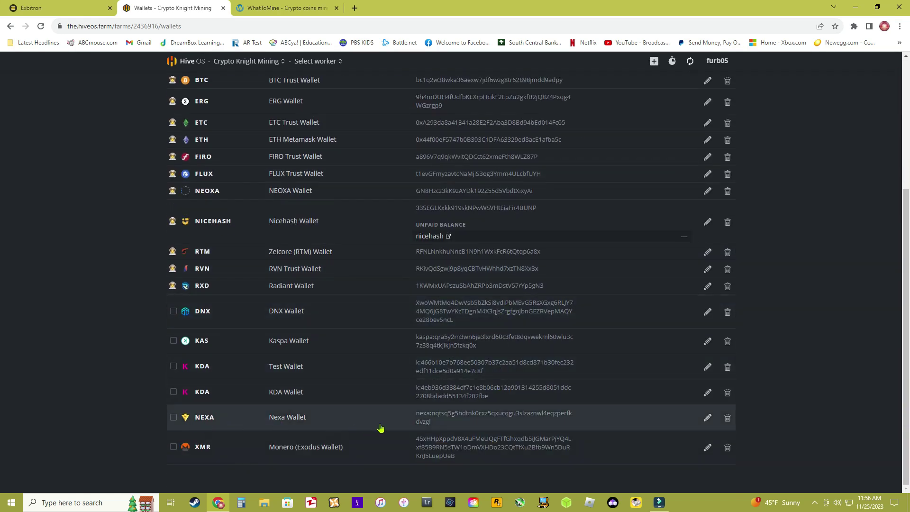
{"action": "scroll", "coordinate": [677, 385], "scroll_direction": "up", "scroll_amount": 4}
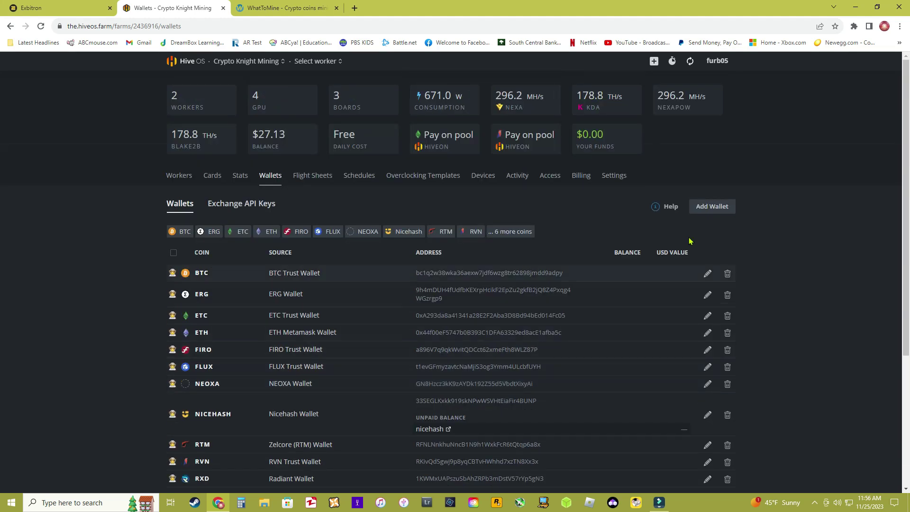
Start a new wallet with NEXA as its coin, ready for the address.
{"action": "left_click", "coordinate": [712, 207]}
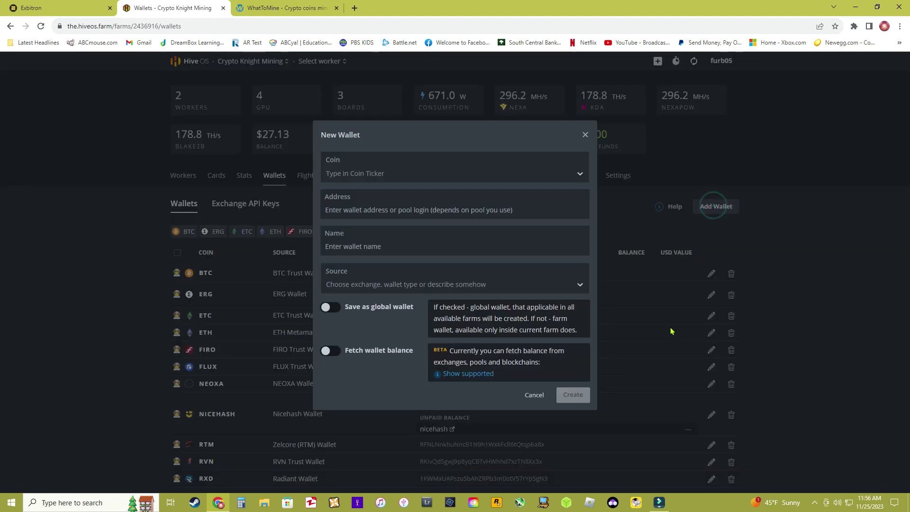
{"action": "left_click", "coordinate": [456, 175]}
{"action": "scroll", "coordinate": [441, 269], "scroll_direction": "down", "scroll_amount": 3}
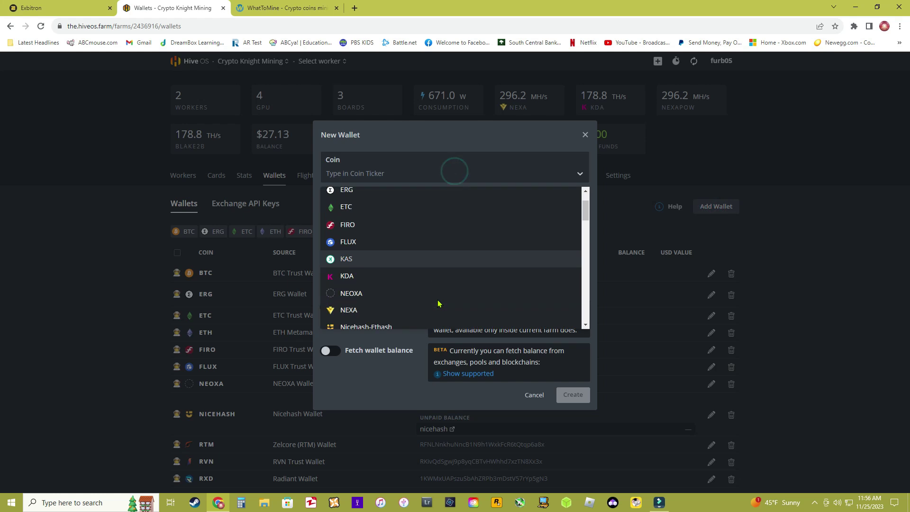
{"action": "left_click", "coordinate": [402, 209]}
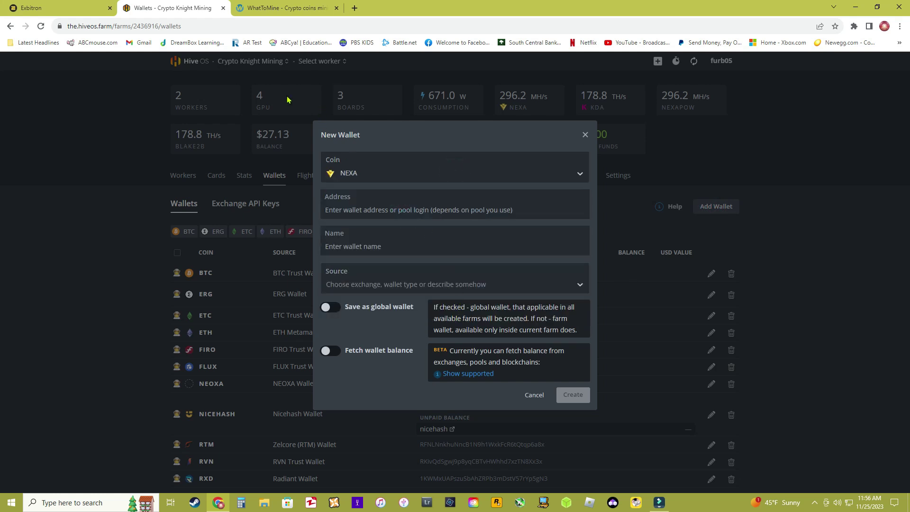
{"action": "left_click", "coordinate": [406, 212]}
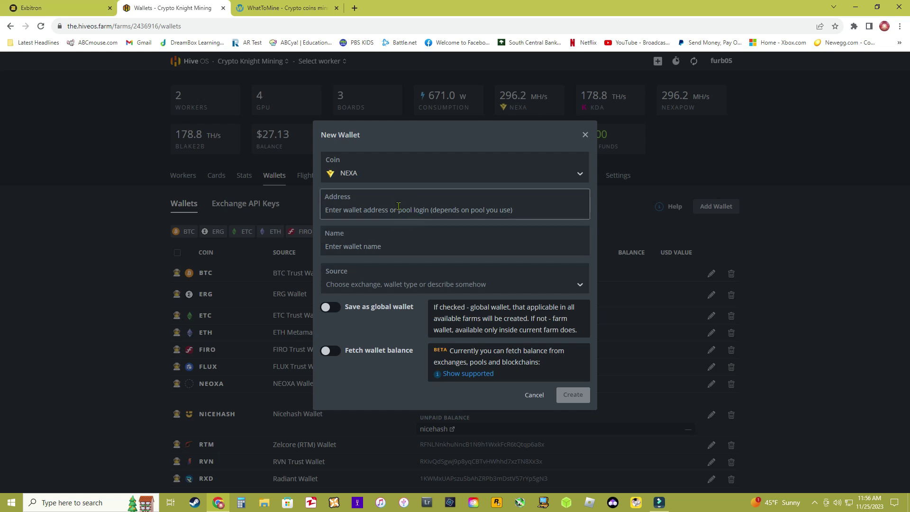
Copy the Nexa deposit address from the Exbitron deposit dialog.
{"action": "left_click", "coordinate": [73, 10]}
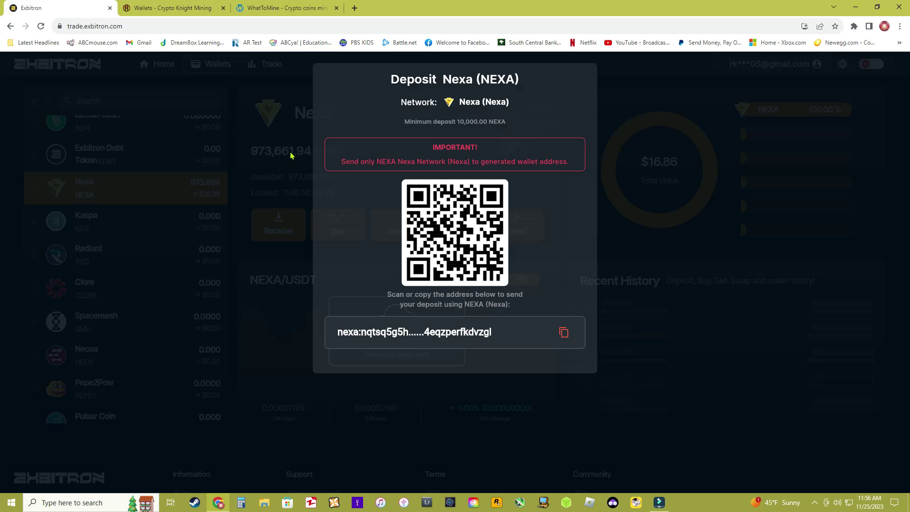
{"action": "left_click", "coordinate": [564, 334]}
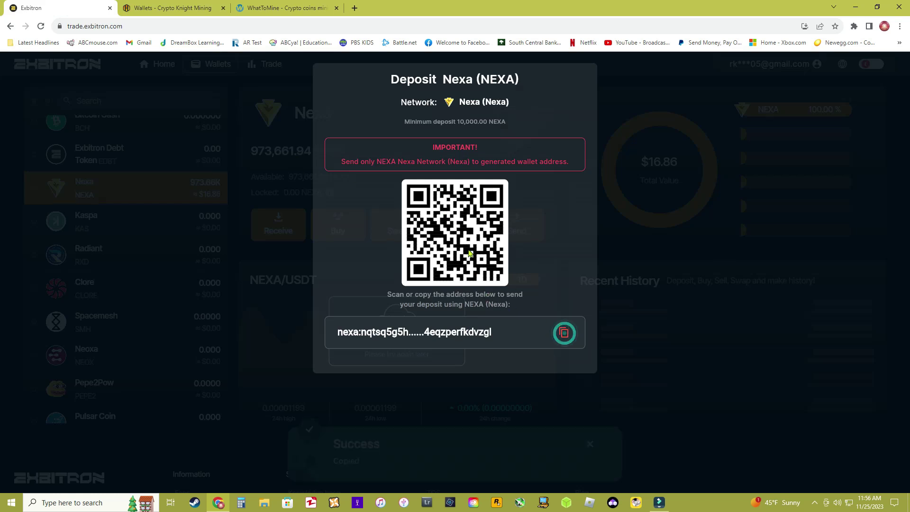
{"action": "left_click", "coordinate": [564, 333]}
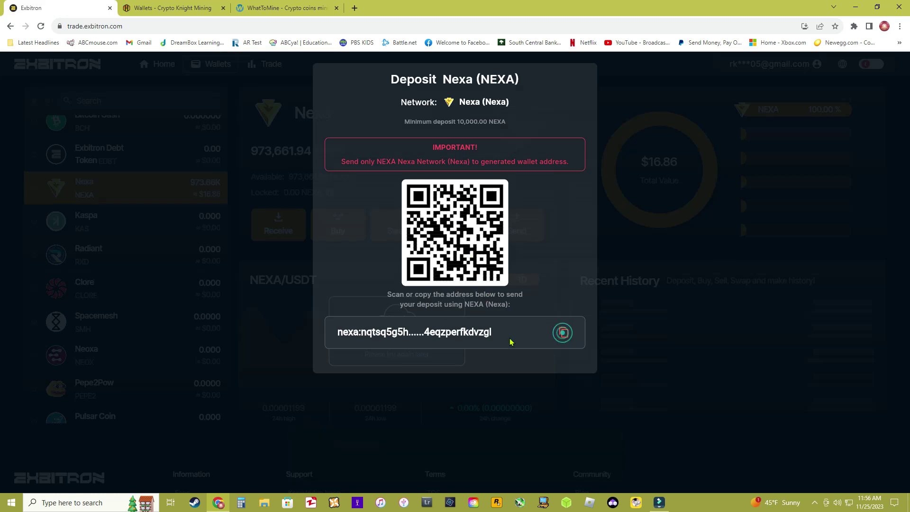
Paste the Exbitron address into the NEXA wallet, name it 'Nexa Wallet (Test)', and create it.
{"action": "left_click", "coordinate": [169, 11]}
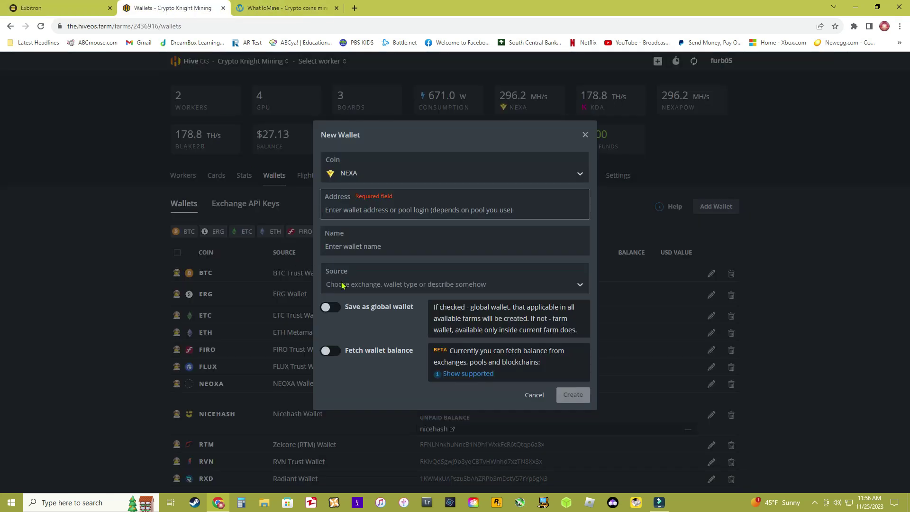
{"action": "right_click", "coordinate": [378, 245]}
{"action": "left_click", "coordinate": [363, 209]}
{"action": "right_click", "coordinate": [362, 209]}
{"action": "left_click", "coordinate": [390, 271]}
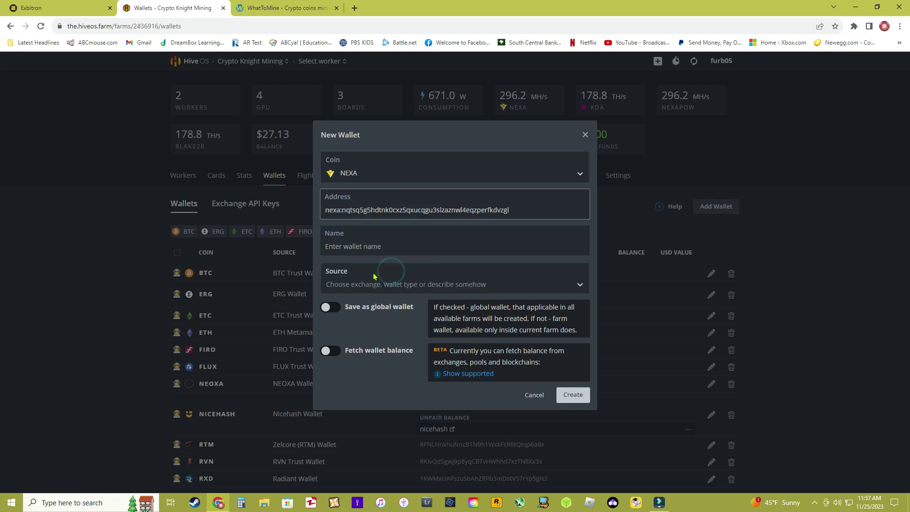
{"action": "left_click", "coordinate": [374, 245]}
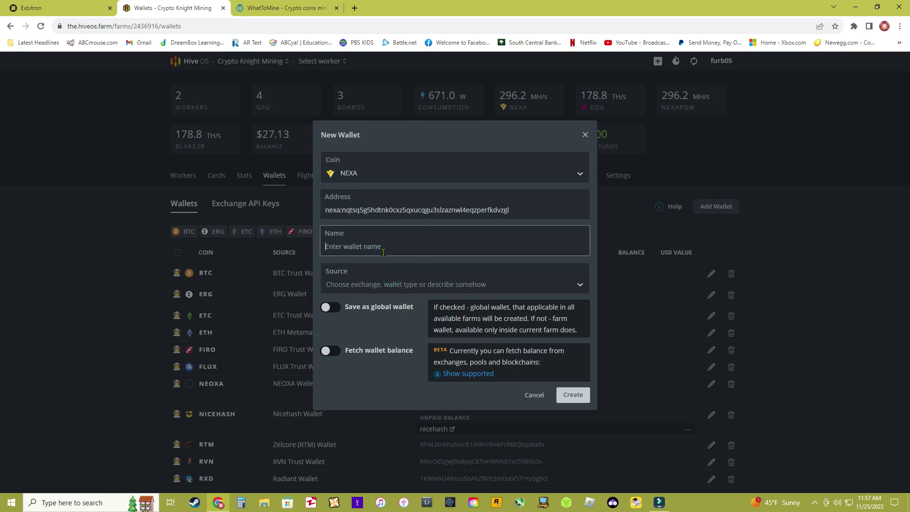
{"action": "type", "text": "Nexa Wallet (Test"}
{"action": "left_click", "coordinate": [573, 395]}
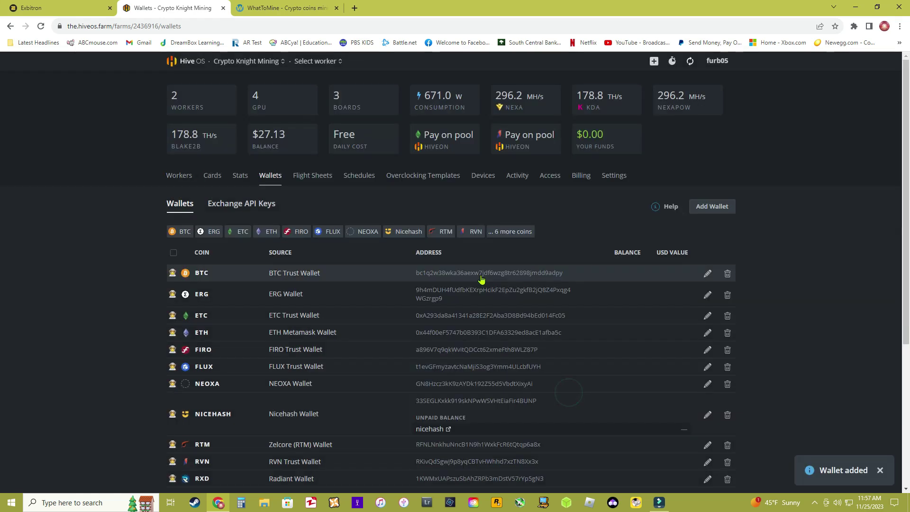
{"action": "scroll", "coordinate": [508, 331], "scroll_direction": "down", "scroll_amount": 5}
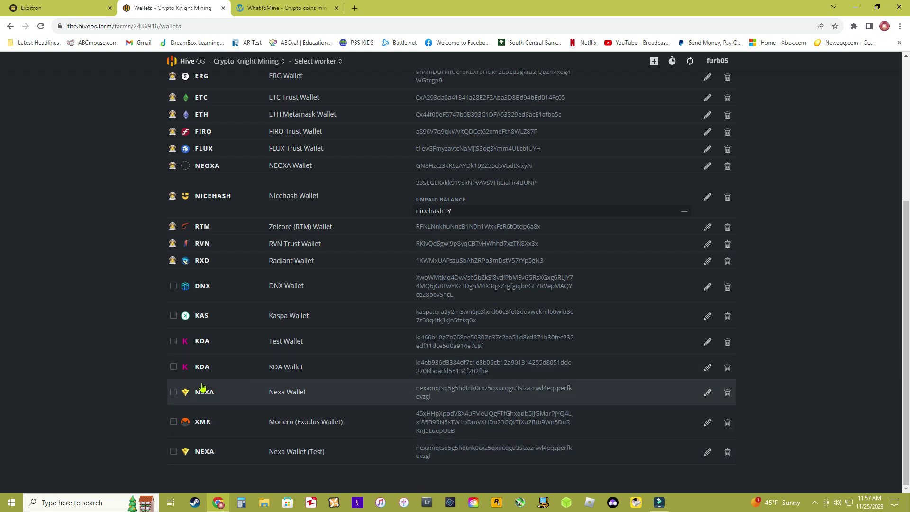
{"action": "scroll", "coordinate": [500, 352], "scroll_direction": "up", "scroll_amount": 5}
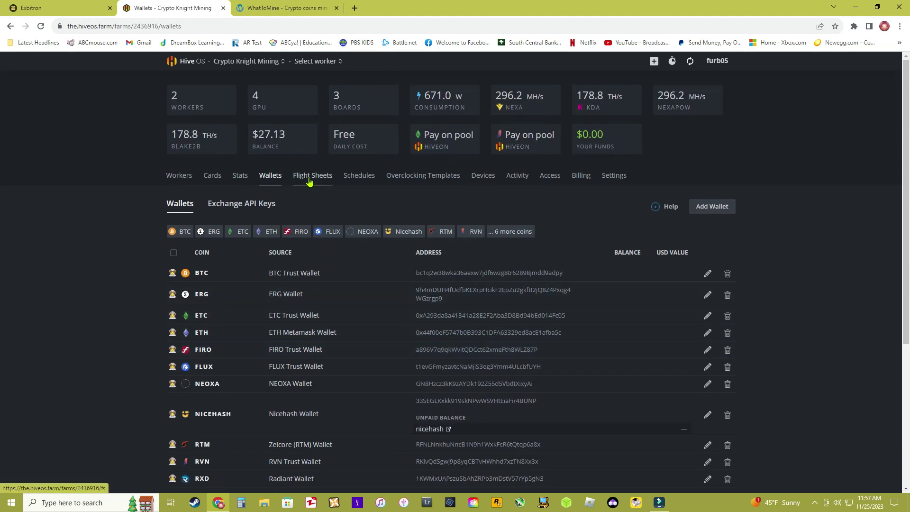
Start a flight sheet with coin NEXA and wallet Nexa Wallet (Test).
{"action": "left_click", "coordinate": [309, 181]}
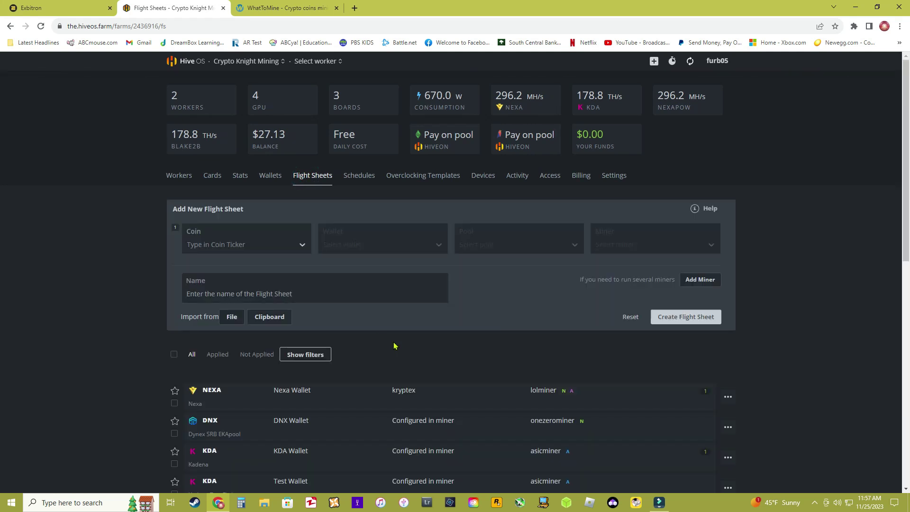
{"action": "scroll", "coordinate": [394, 346], "scroll_direction": "down", "scroll_amount": 2}
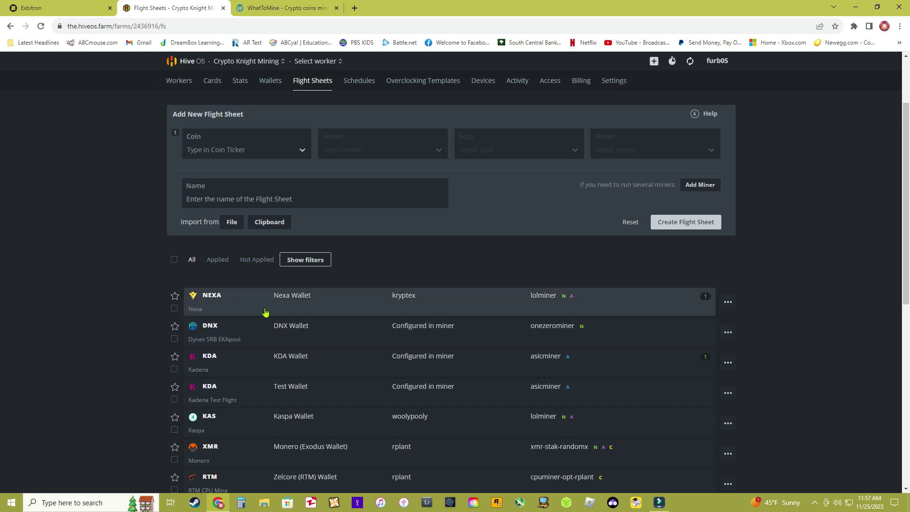
{"action": "scroll", "coordinate": [120, 252], "scroll_direction": "up", "scroll_amount": 2}
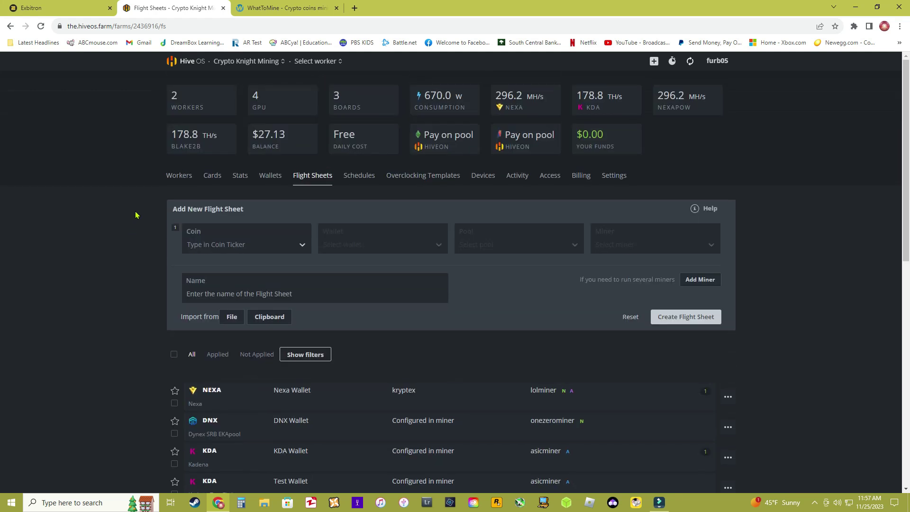
{"action": "left_click", "coordinate": [283, 252]}
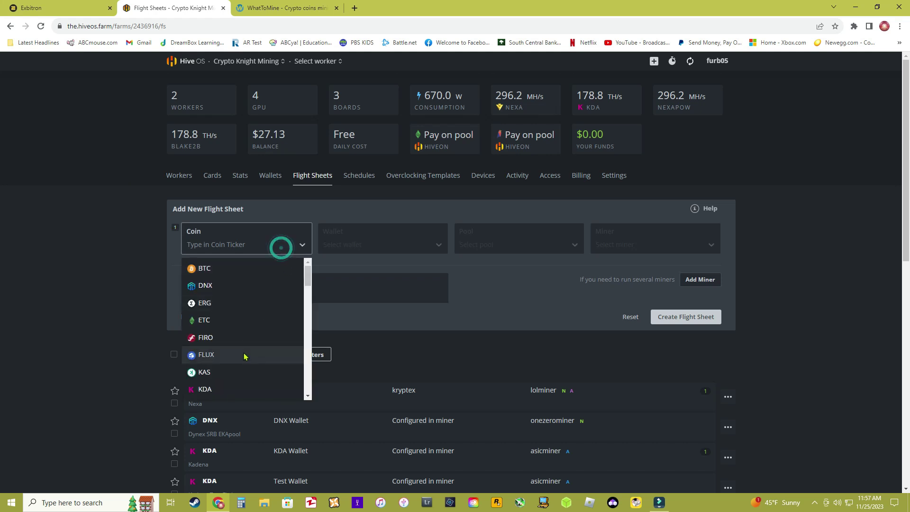
{"action": "scroll", "coordinate": [246, 341], "scroll_direction": "down", "scroll_amount": 4}
{"action": "left_click", "coordinate": [251, 281]}
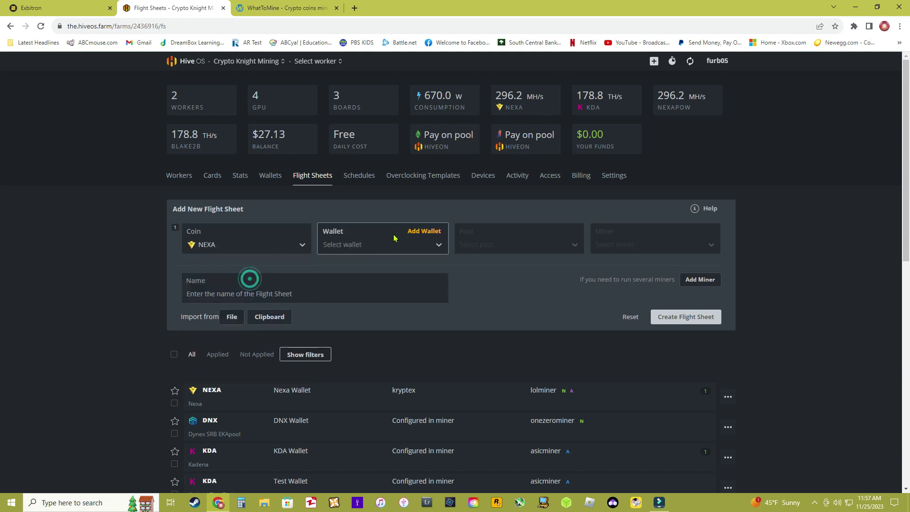
{"action": "left_click", "coordinate": [438, 246]}
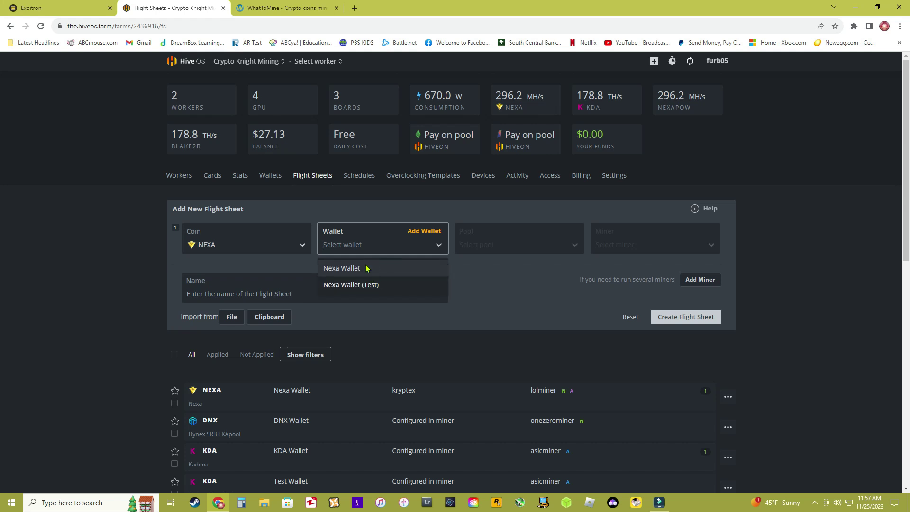
{"action": "left_click", "coordinate": [387, 285]}
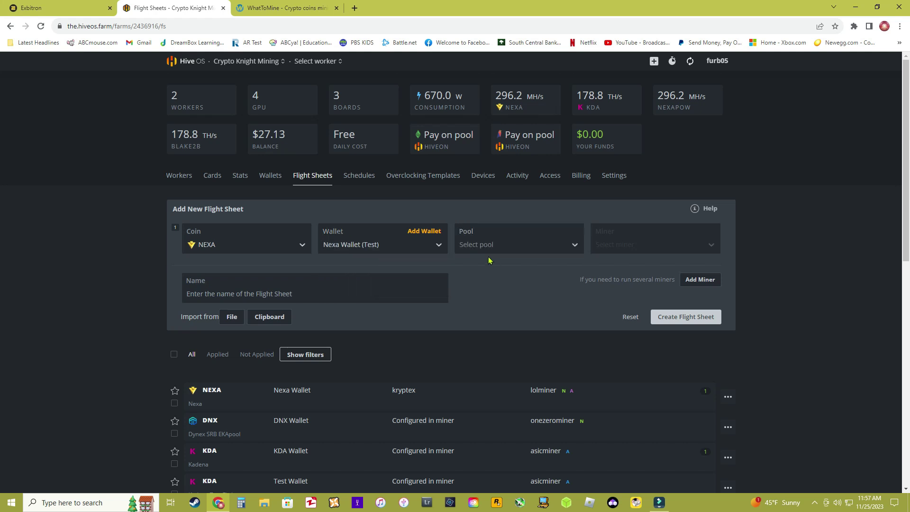
Search Google for 'mining pool stats' in a new tab and open the Mining Pool Stats site.
{"action": "left_click", "coordinate": [281, 8]}
{"action": "left_click", "coordinate": [354, 8]}
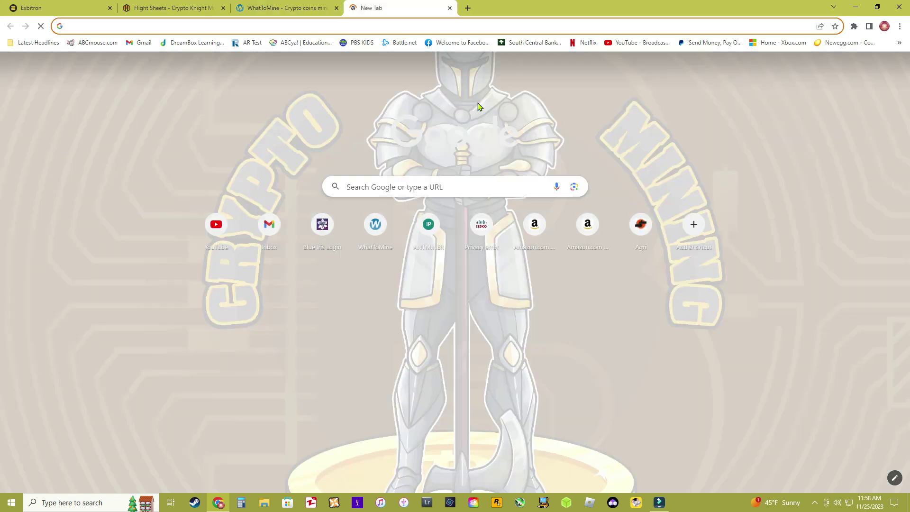
{"action": "type", "text": "mining"}
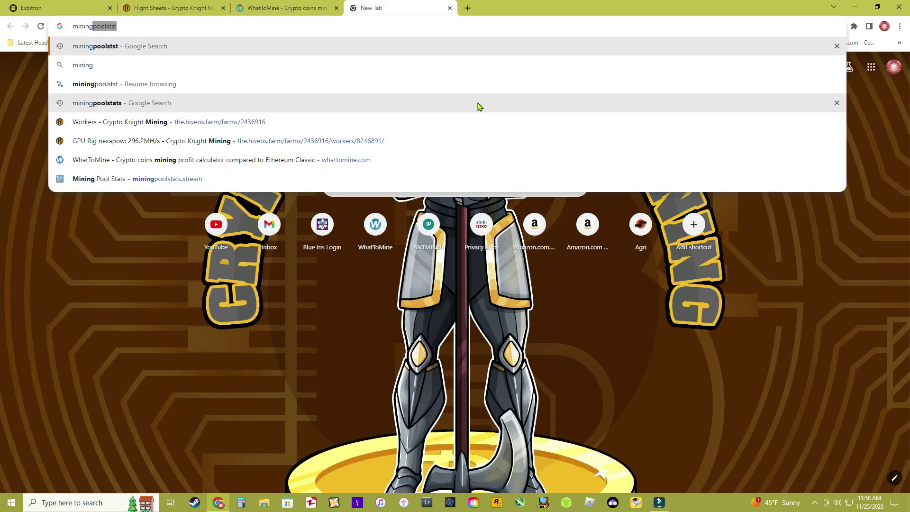
{"action": "type", "text": " pool "}
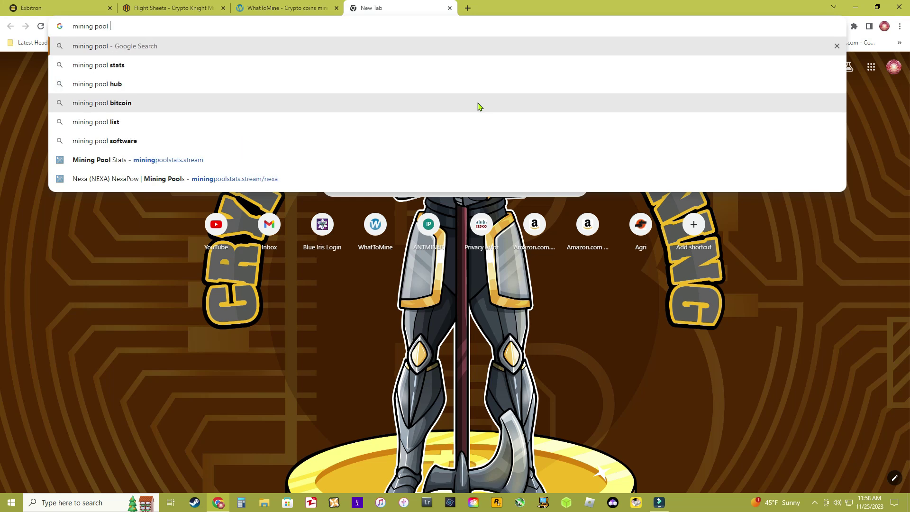
{"action": "type", "text": "stat"}
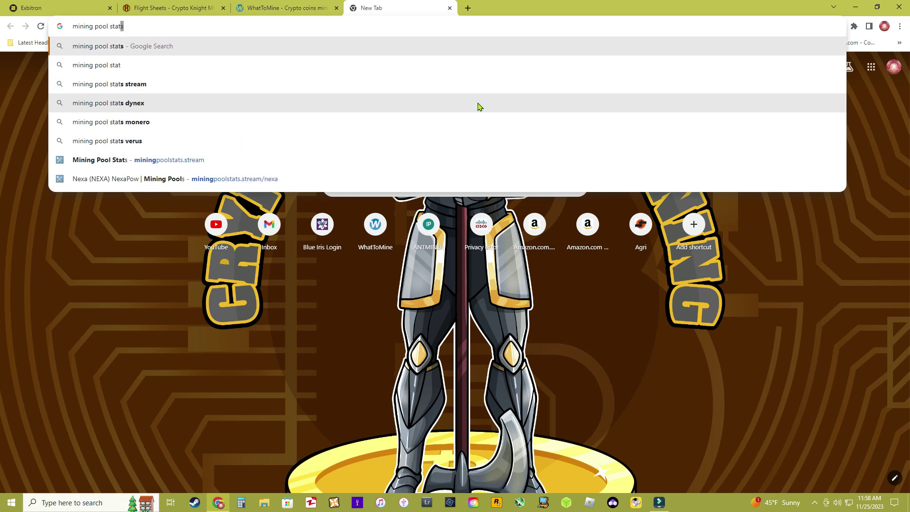
{"action": "key", "text": "Return"}
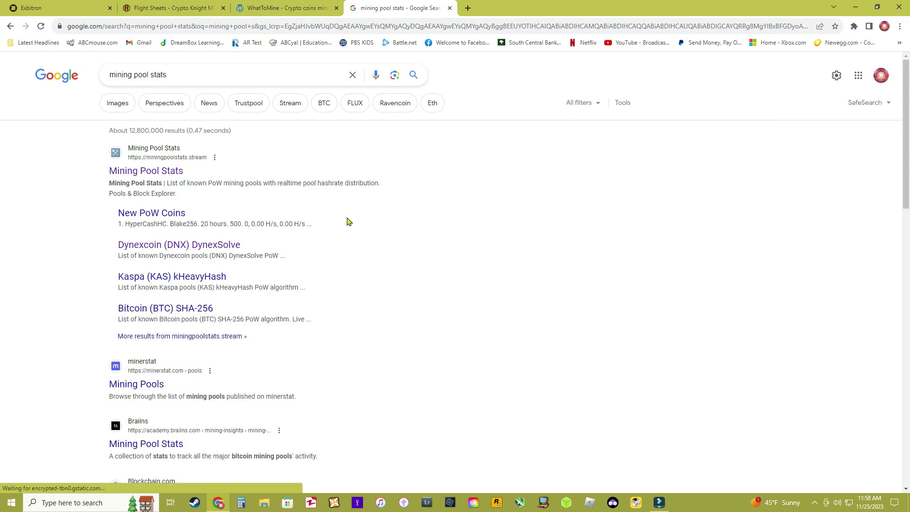
{"action": "left_click", "coordinate": [178, 171]}
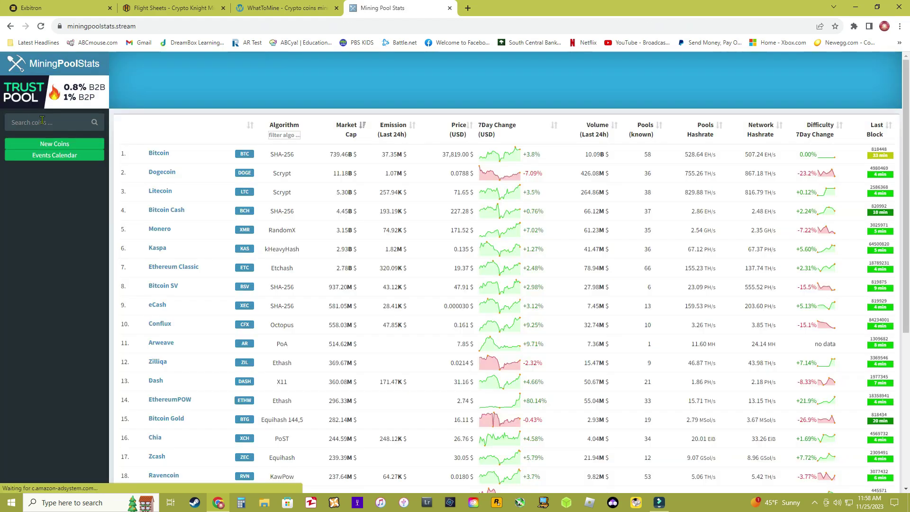
Search the site's coin list for 'nexa' and open the Nexa pool page.
{"action": "left_click", "coordinate": [44, 118]}
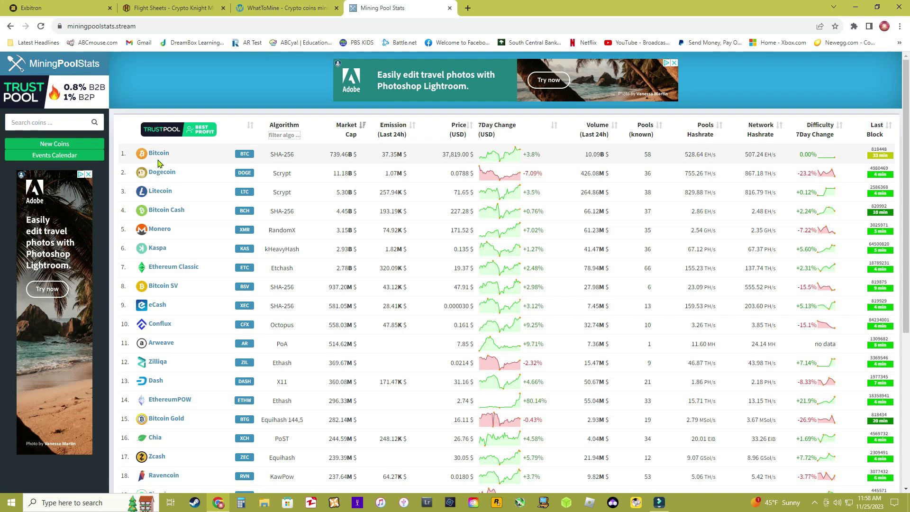
{"action": "type", "text": "nexa"}
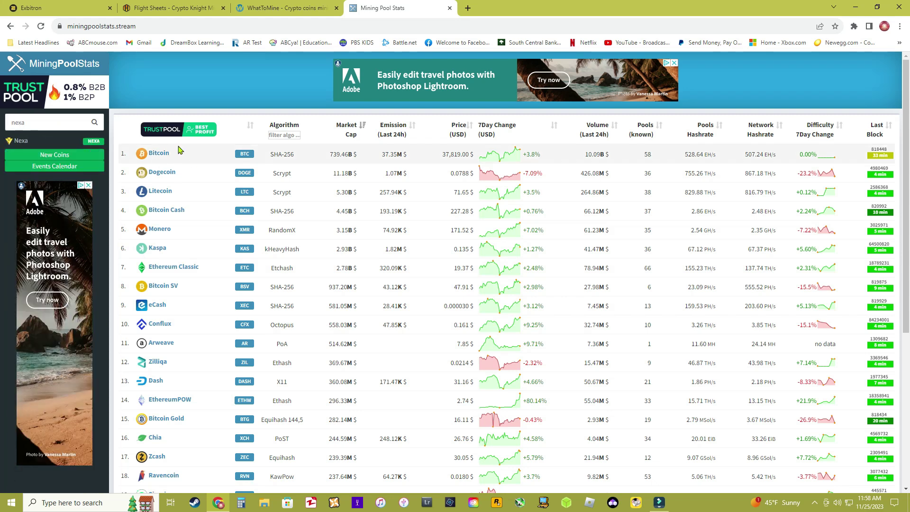
{"action": "left_click", "coordinate": [21, 141]}
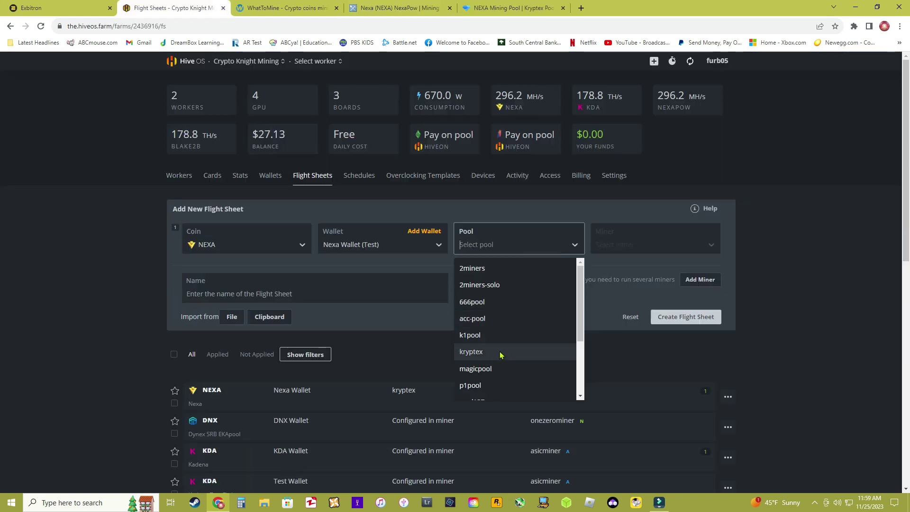
Set the pool to kryptex with its Global server, and the miner to lolMiner.
{"action": "left_click", "coordinate": [499, 354]}
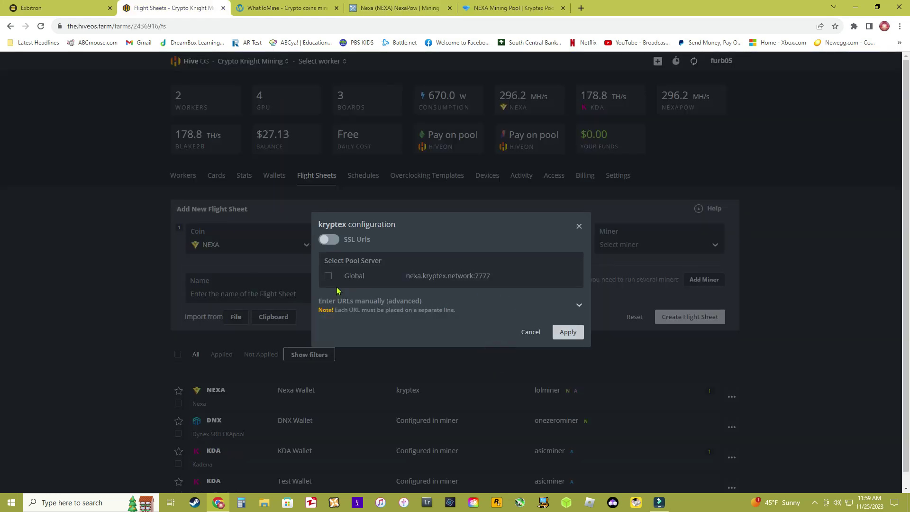
{"action": "left_click", "coordinate": [328, 276]}
{"action": "left_click", "coordinate": [573, 333]}
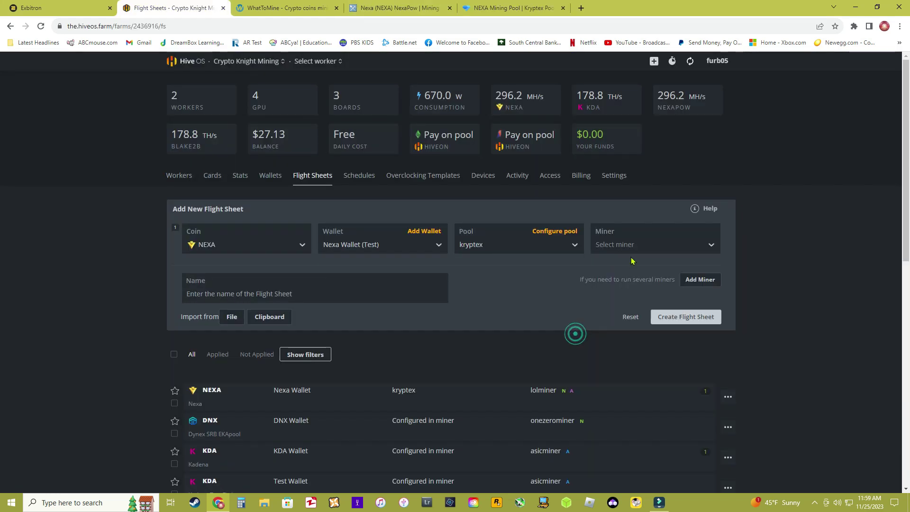
{"action": "left_click", "coordinate": [675, 246]}
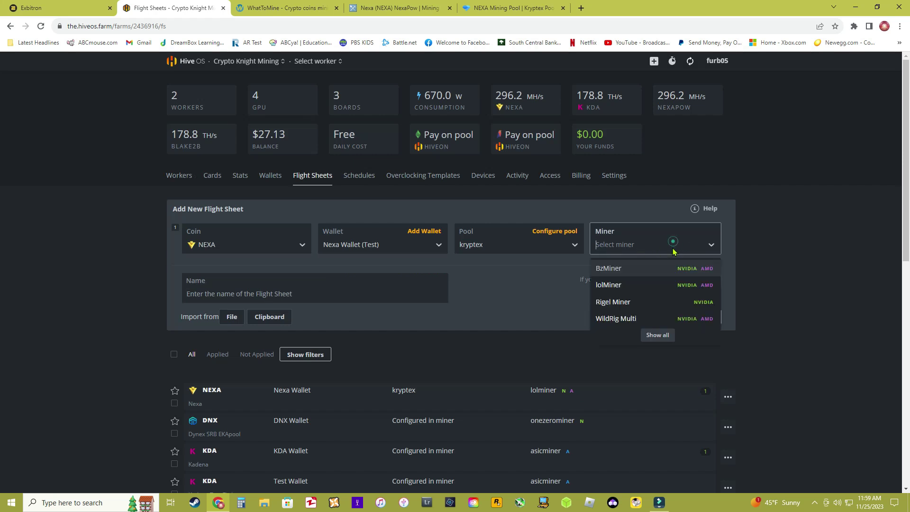
{"action": "left_click", "coordinate": [661, 262]}
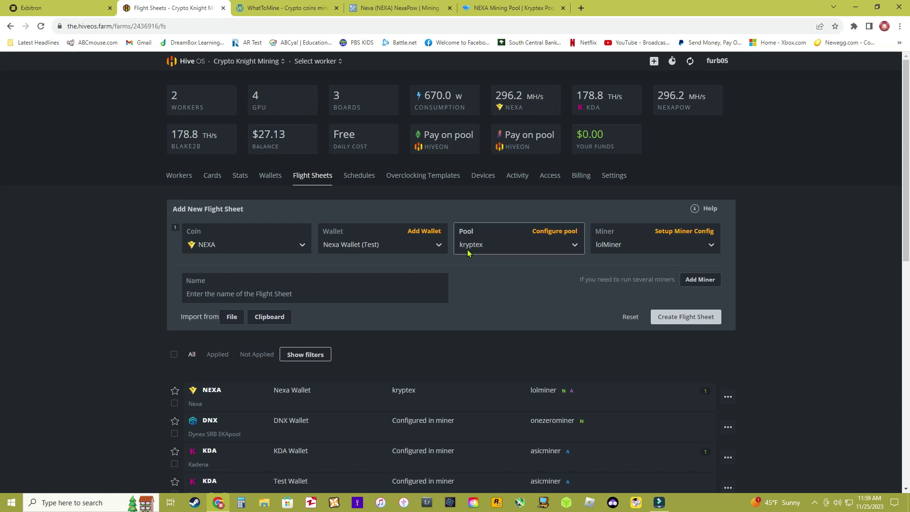
{"action": "left_click", "coordinate": [553, 232]}
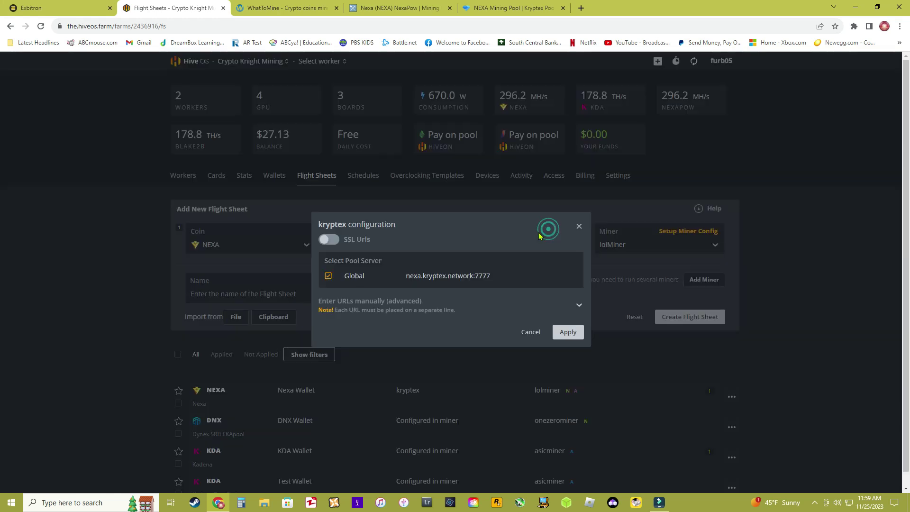
{"action": "left_click", "coordinate": [578, 226]}
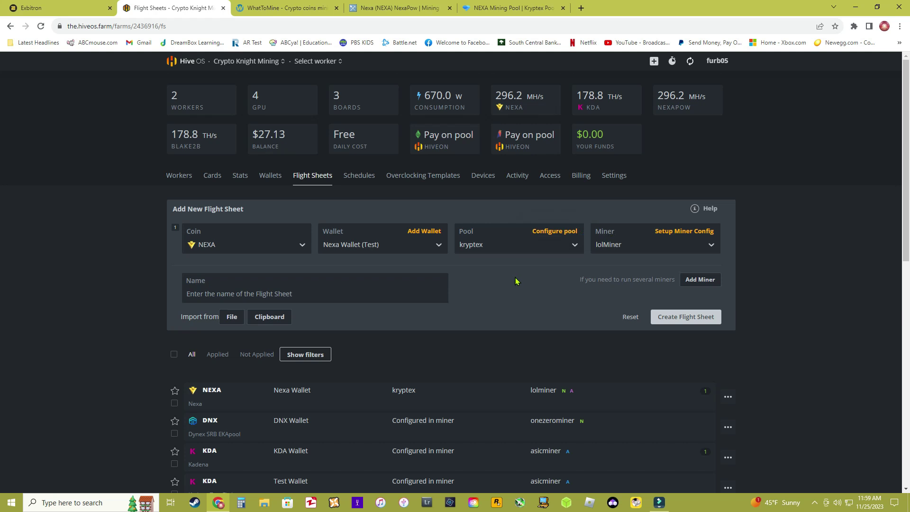
Check the kryptex Nexa host and ports, then name the sheet 'Nexa (Test)' and create it.
{"action": "left_click", "coordinate": [294, 291]}
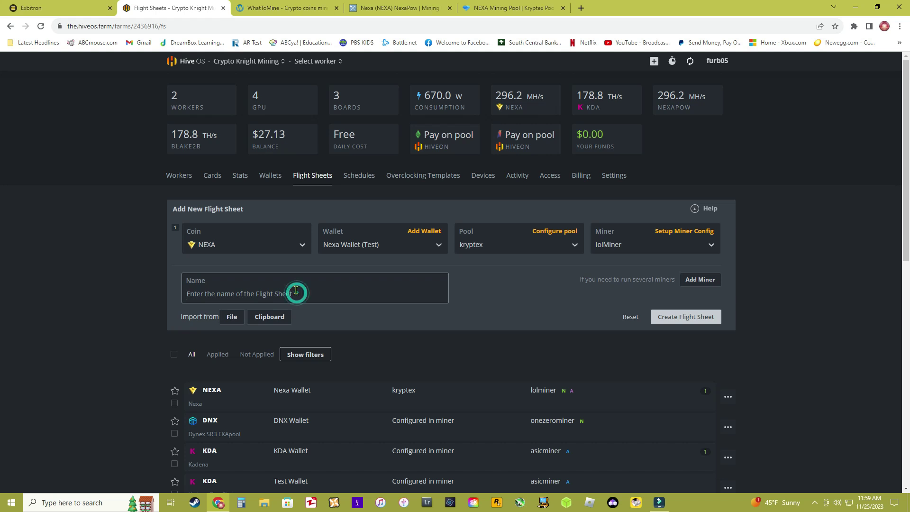
{"action": "key", "text": "ctrl+5"}
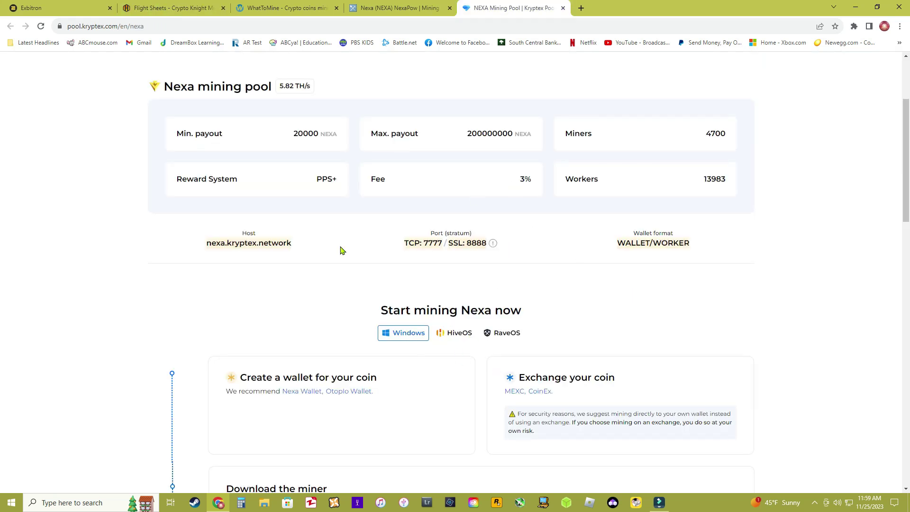
{"action": "left_click_drag", "start_coordinate": [206, 243], "coordinate": [270, 243]}
{"action": "left_click_drag", "start_coordinate": [403, 243], "coordinate": [471, 244]}
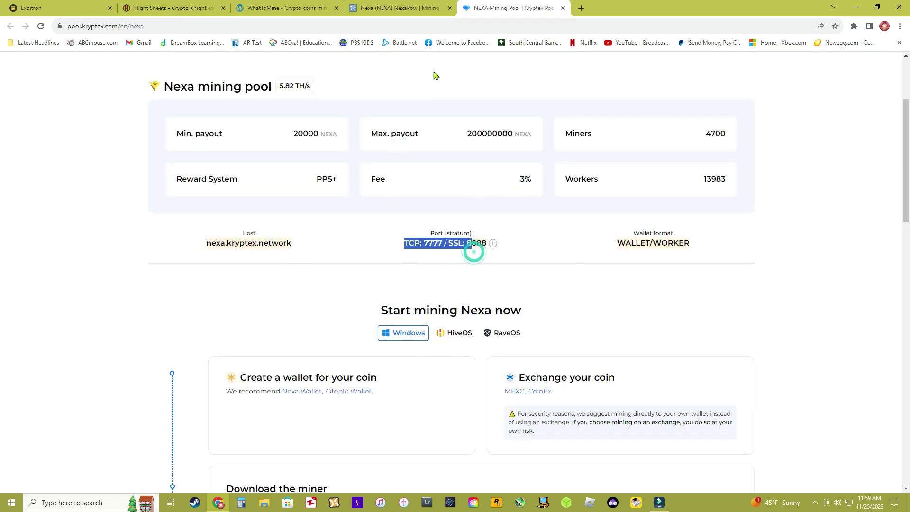
{"action": "left_click", "coordinate": [381, 8]}
{"action": "key", "text": "ctrl+2"}
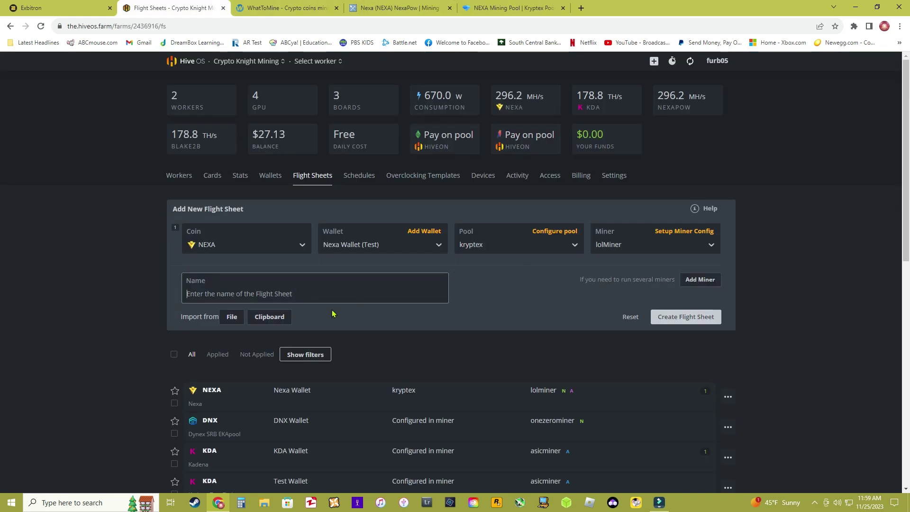
{"action": "type", "text": "Nexa (Test"}
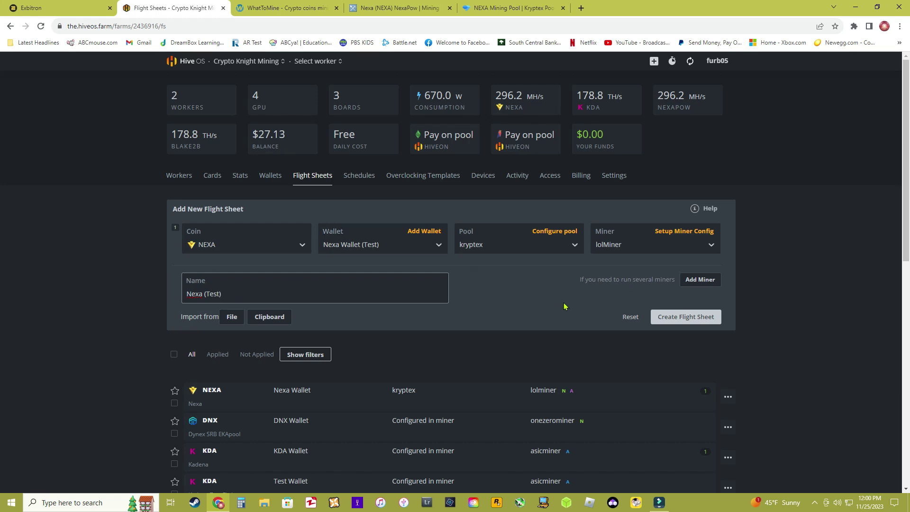
{"action": "left_click", "coordinate": [685, 316]}
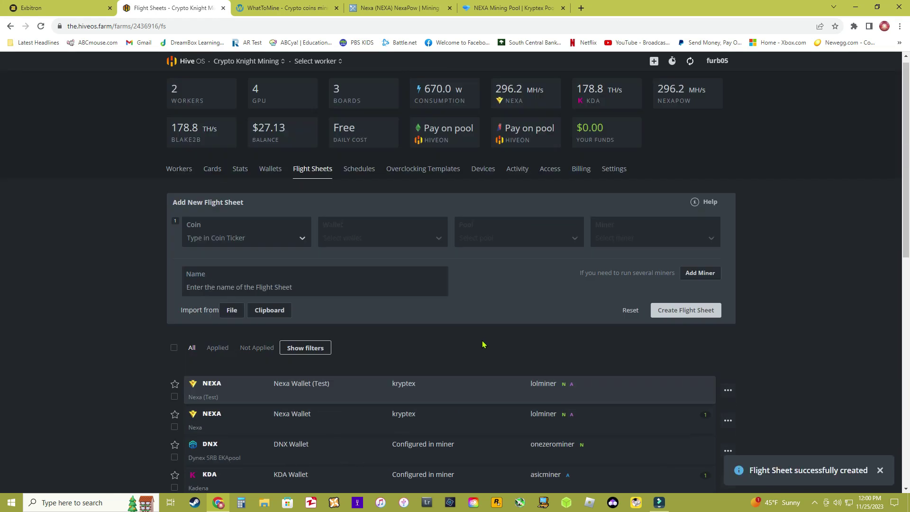
Open the GPU Rig worker's Flight Sheet tab and scroll down to the Nexa (Test) sheet.
{"action": "left_click", "coordinate": [180, 170]}
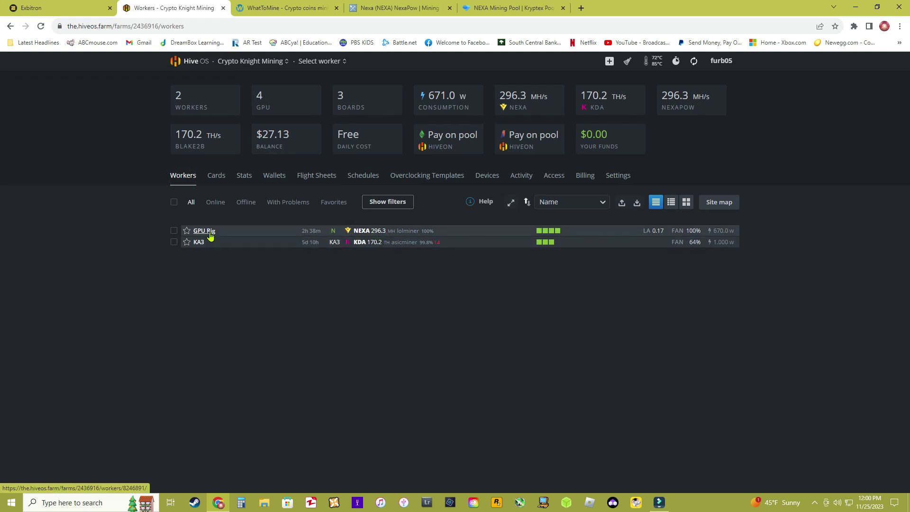
{"action": "left_click", "coordinate": [210, 232]}
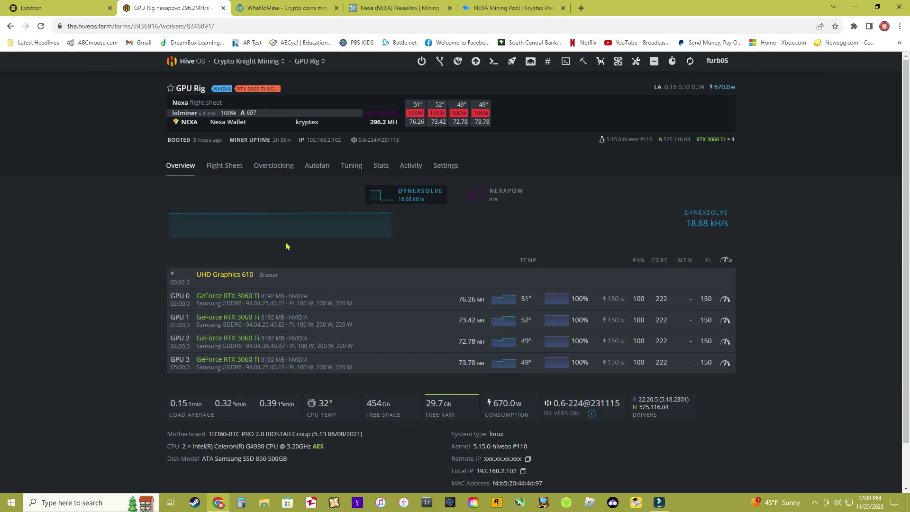
{"action": "left_click", "coordinate": [224, 166]}
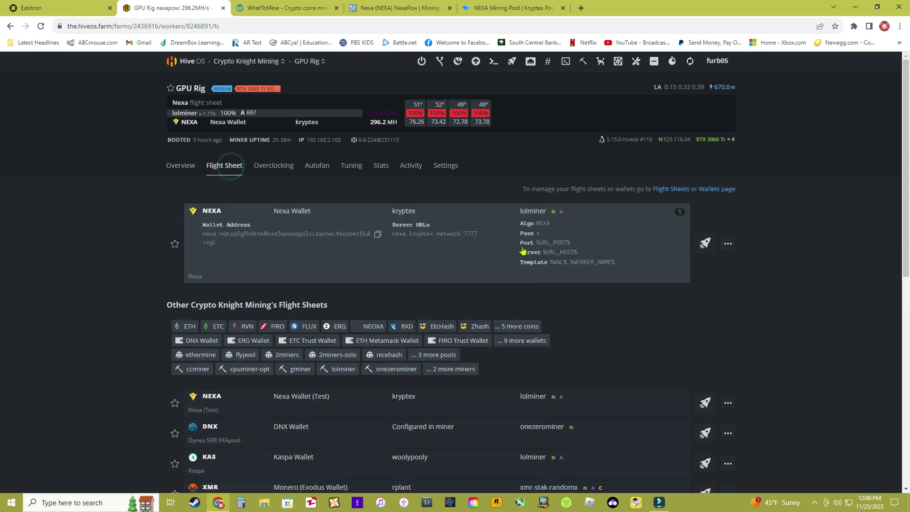
{"action": "scroll", "coordinate": [650, 298], "scroll_direction": "down", "scroll_amount": 2}
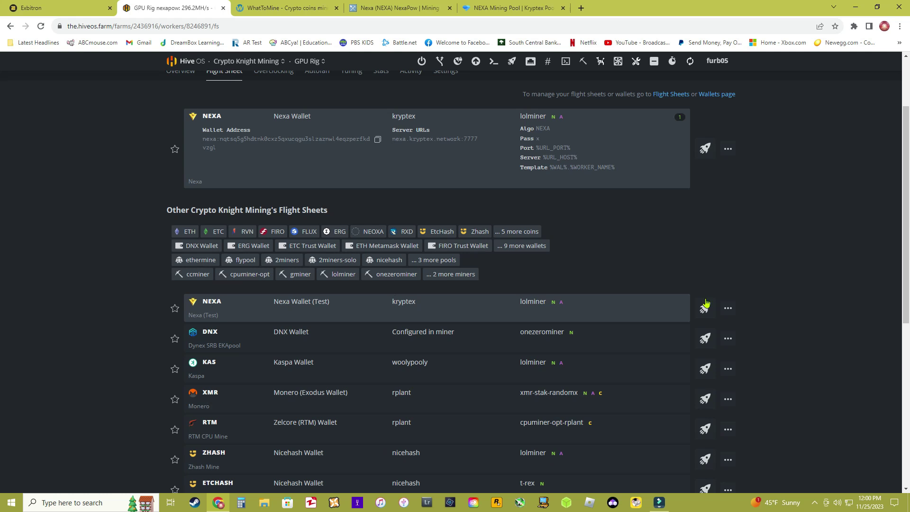